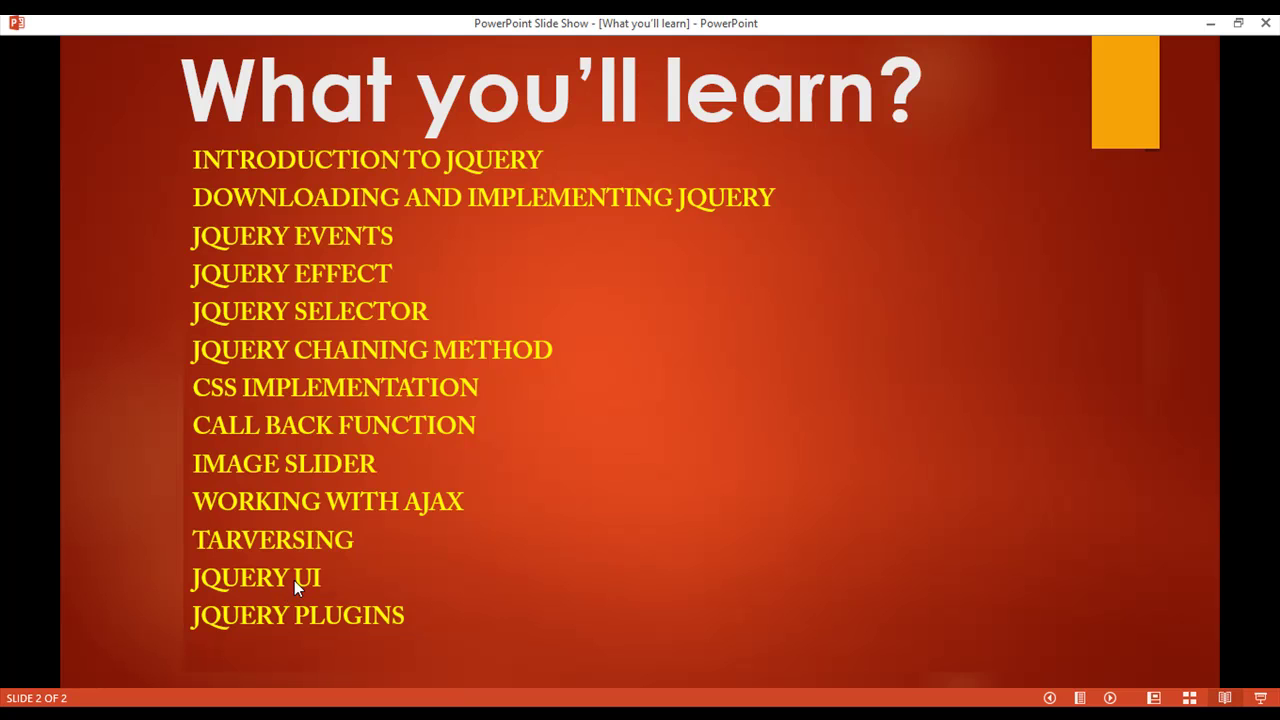
- Minimize the PowerPoint 'What you'll learn' slide show to reveal the browser's Google page
left_click(1210, 22)
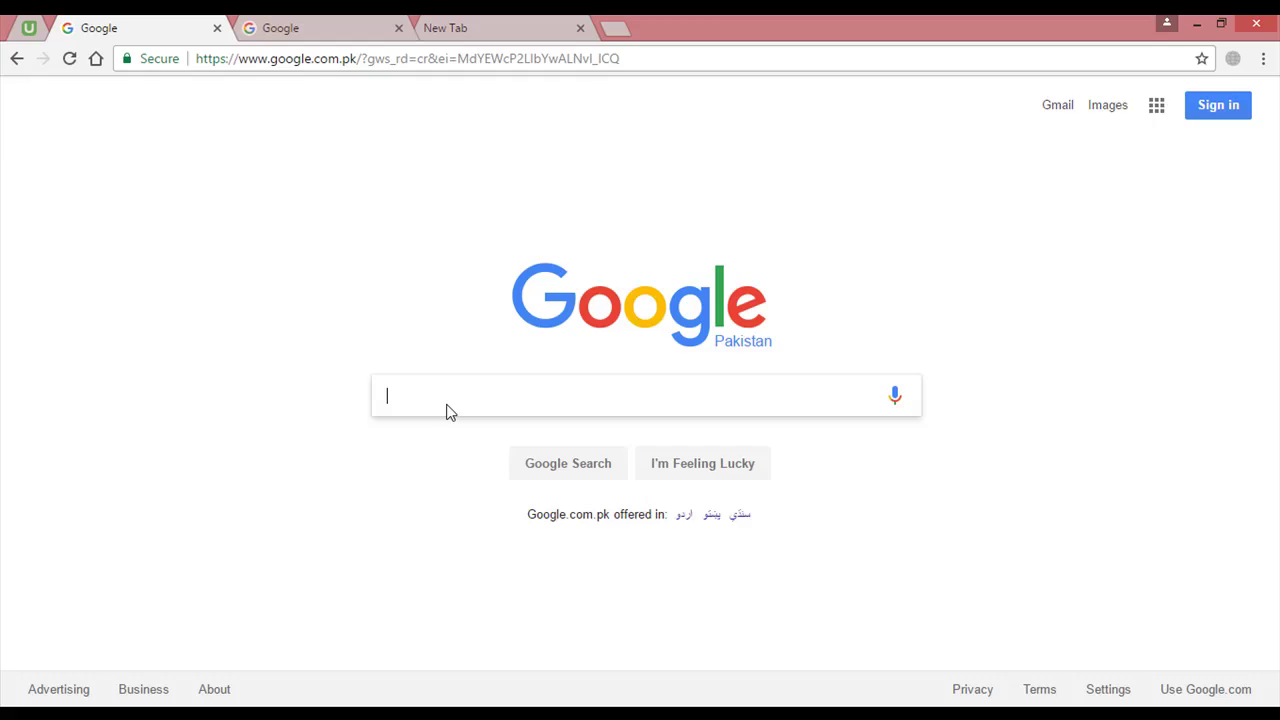
- Search Google for 'jquery ui' and open the official jQuery UI site from the results
type("jquery ui")
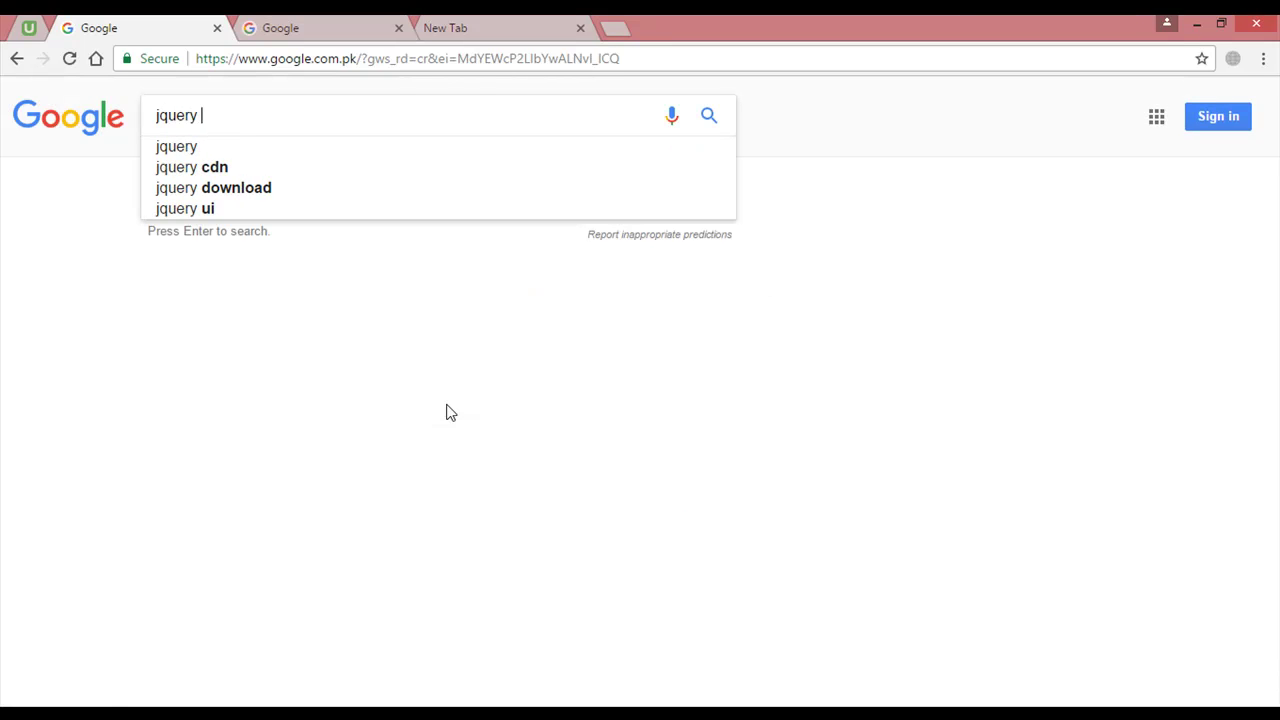
key("Return")
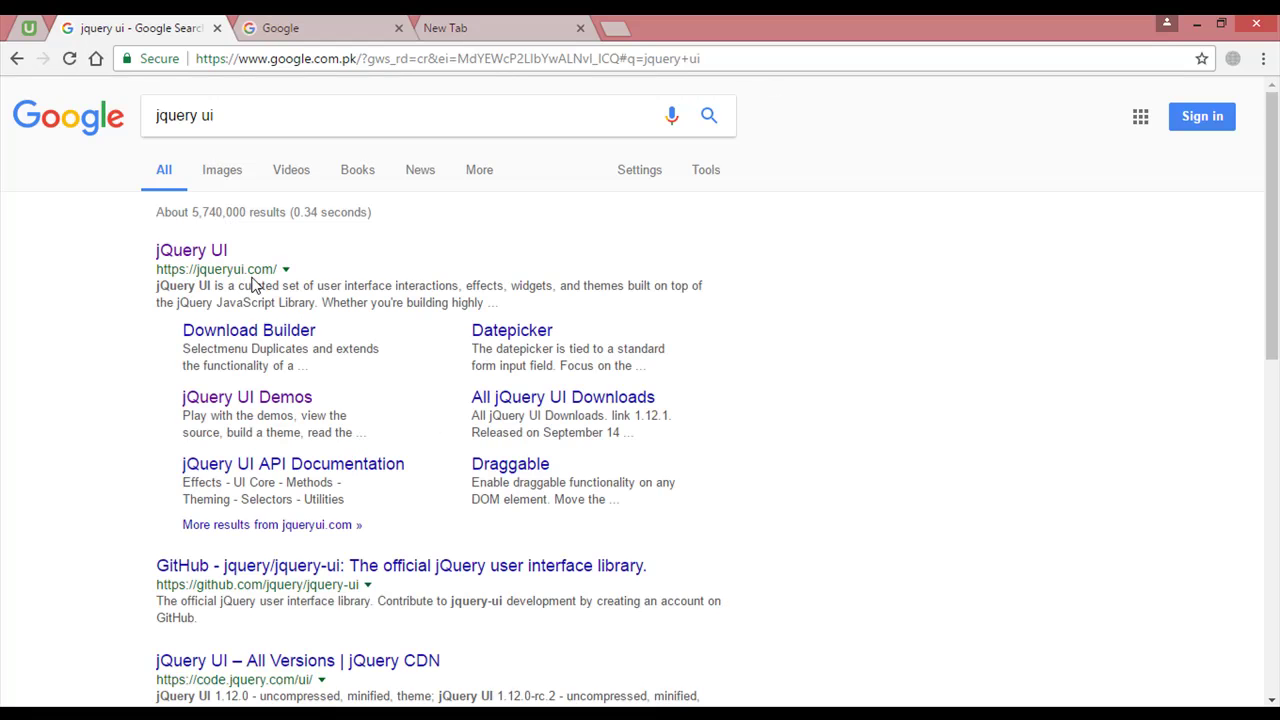
left_click(202, 257)
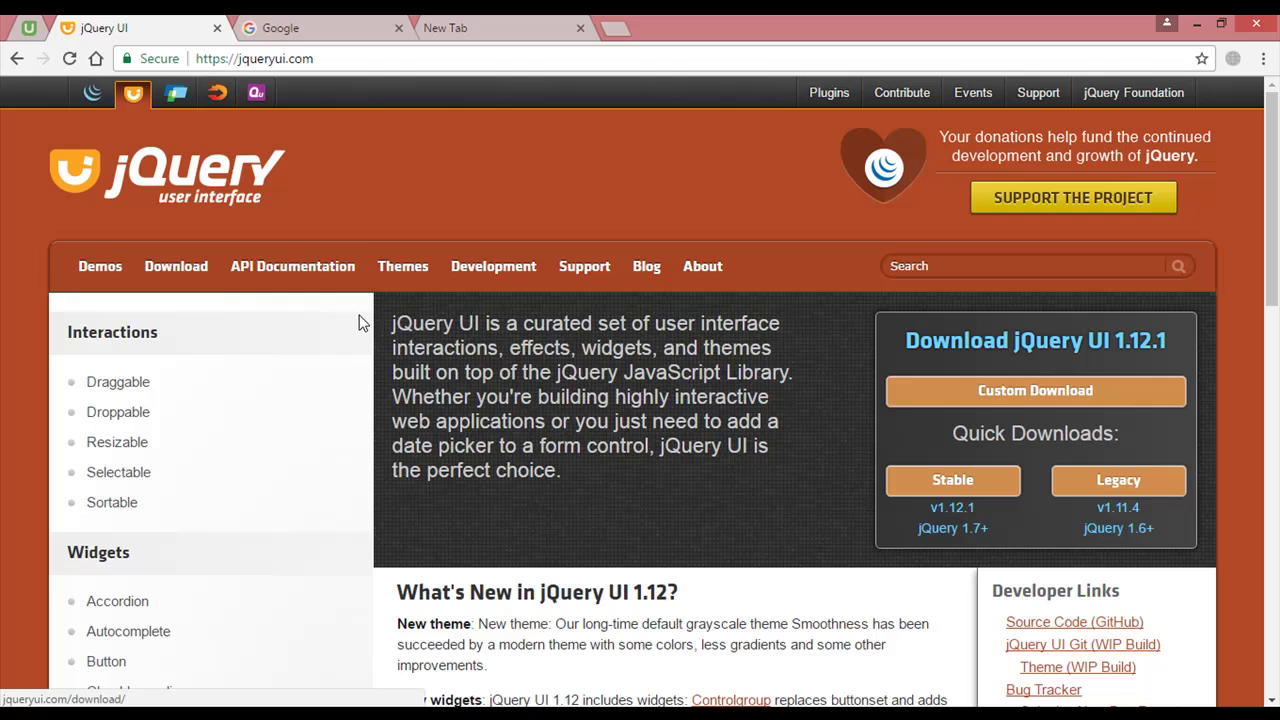
- Open ThemeRoller and browse its Gallery themes such as Base, UI lightness and Le Frog
left_click(400, 275)
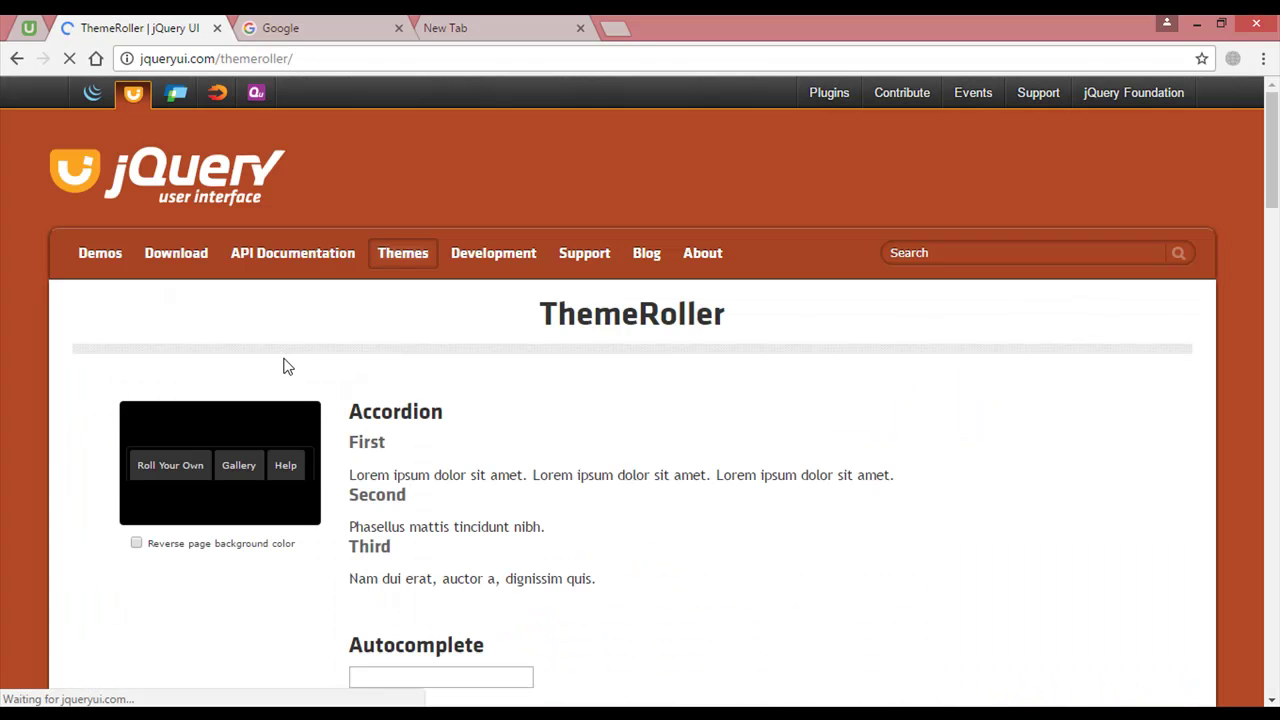
scroll(559, 357, "down", 2)
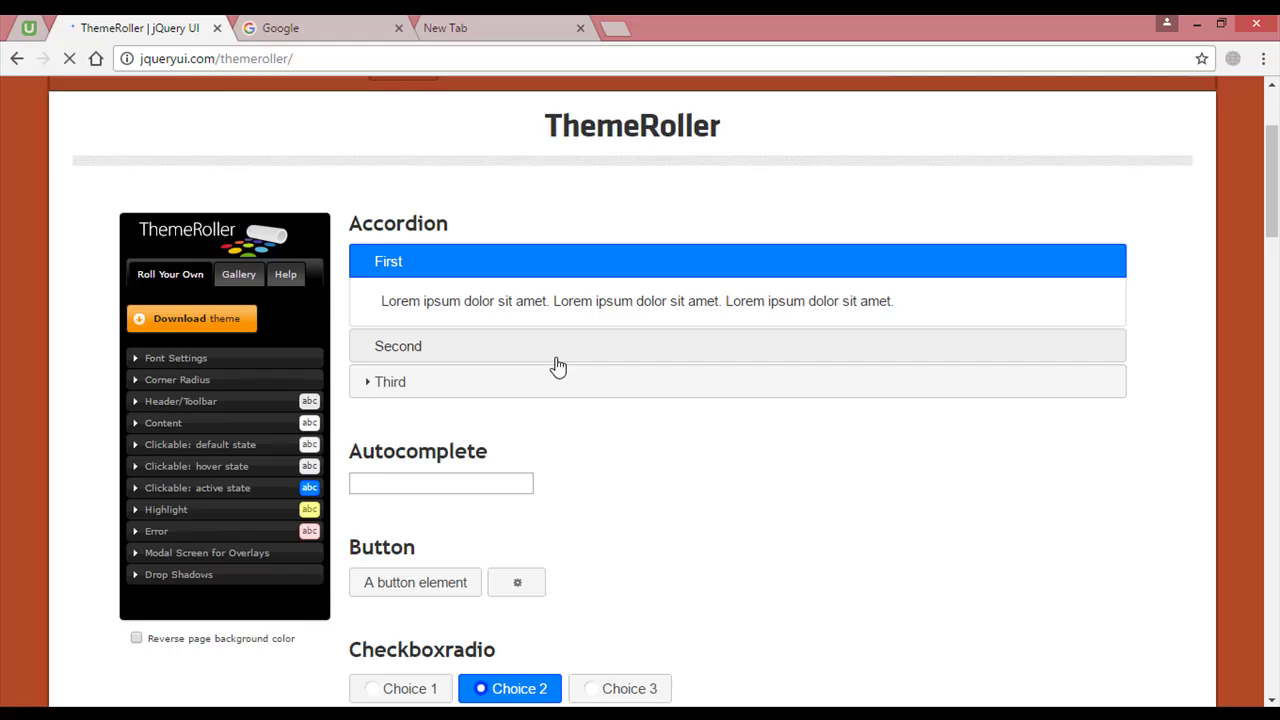
scroll(559, 367, "down", 1)
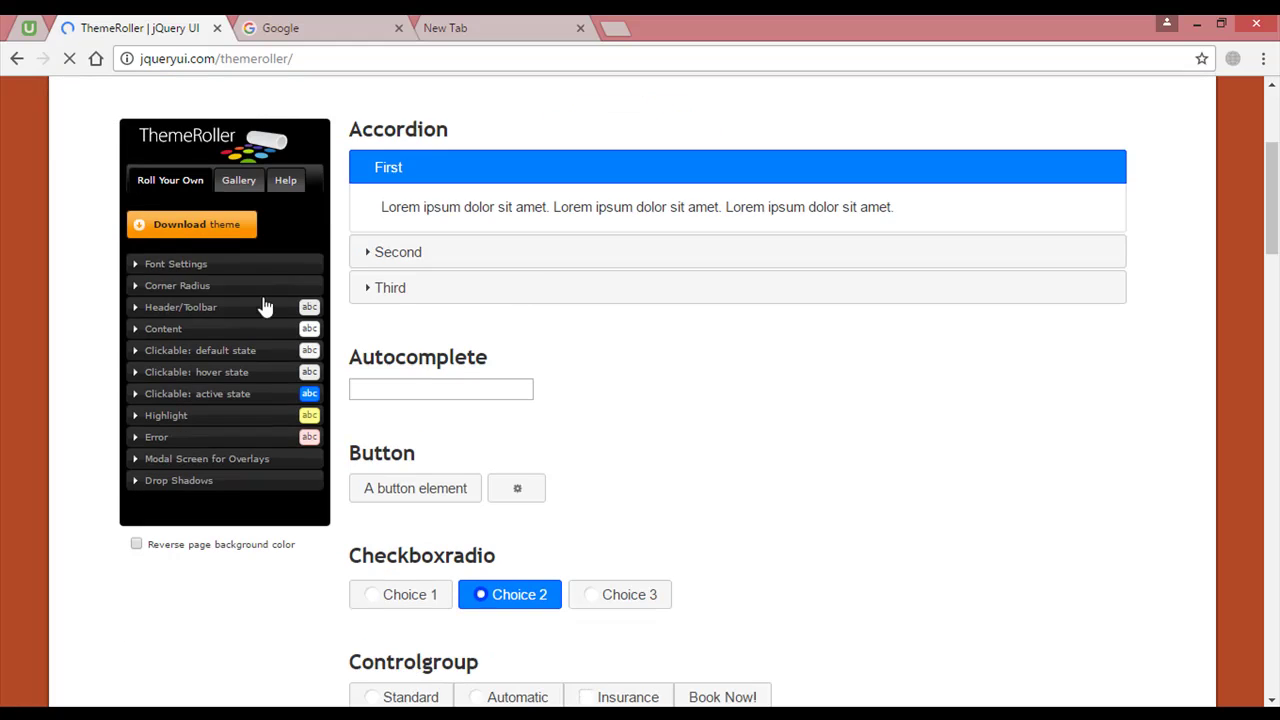
left_click(240, 182)
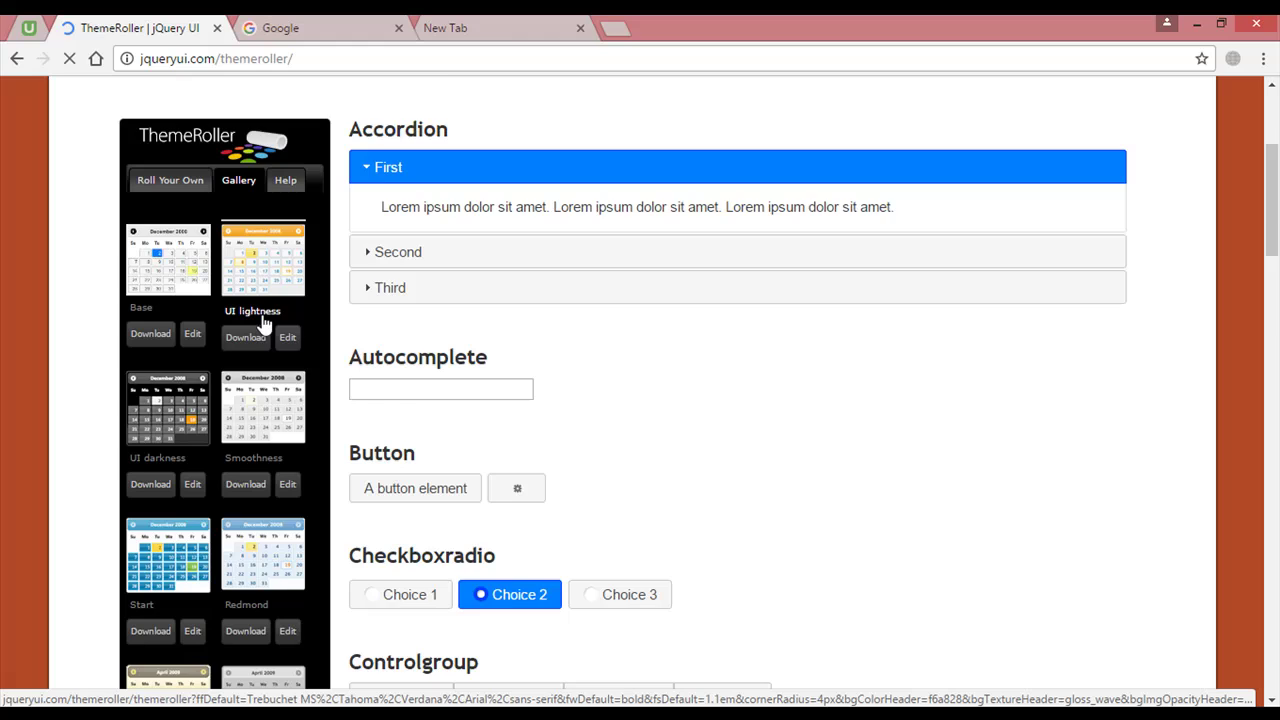
scroll(260, 325, "down", 5)
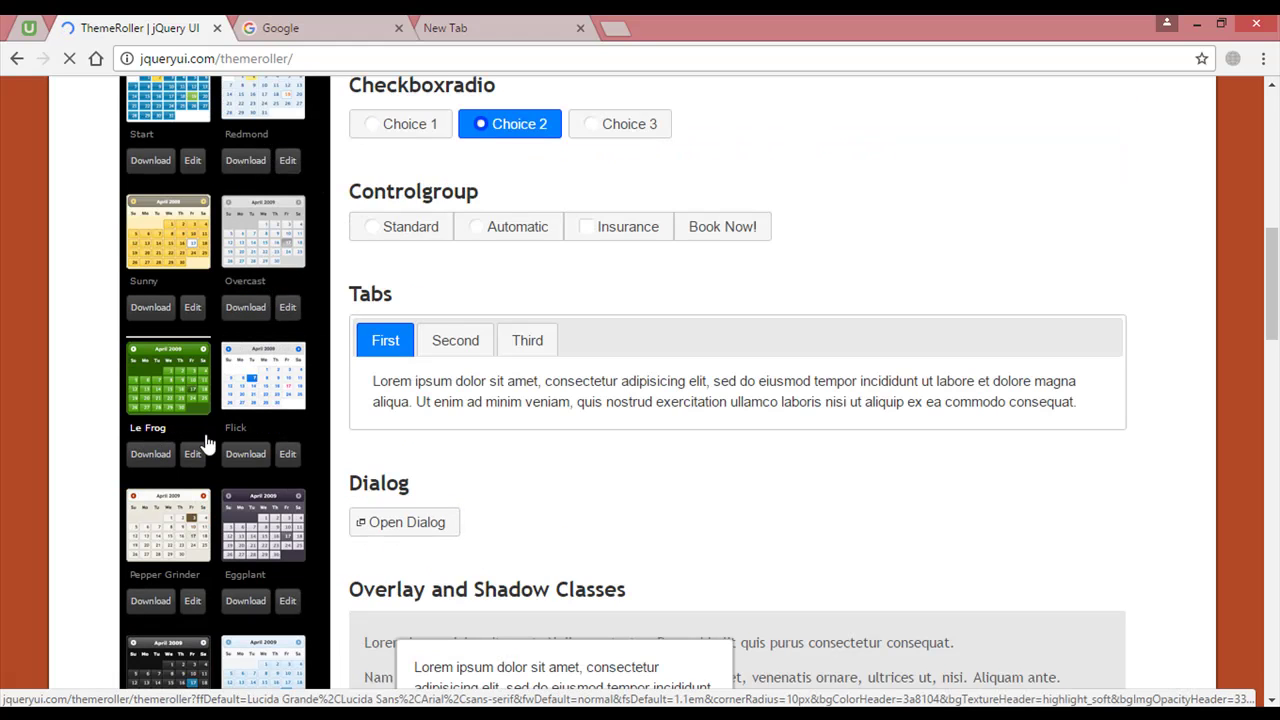
scroll(215, 440, "down", 3)
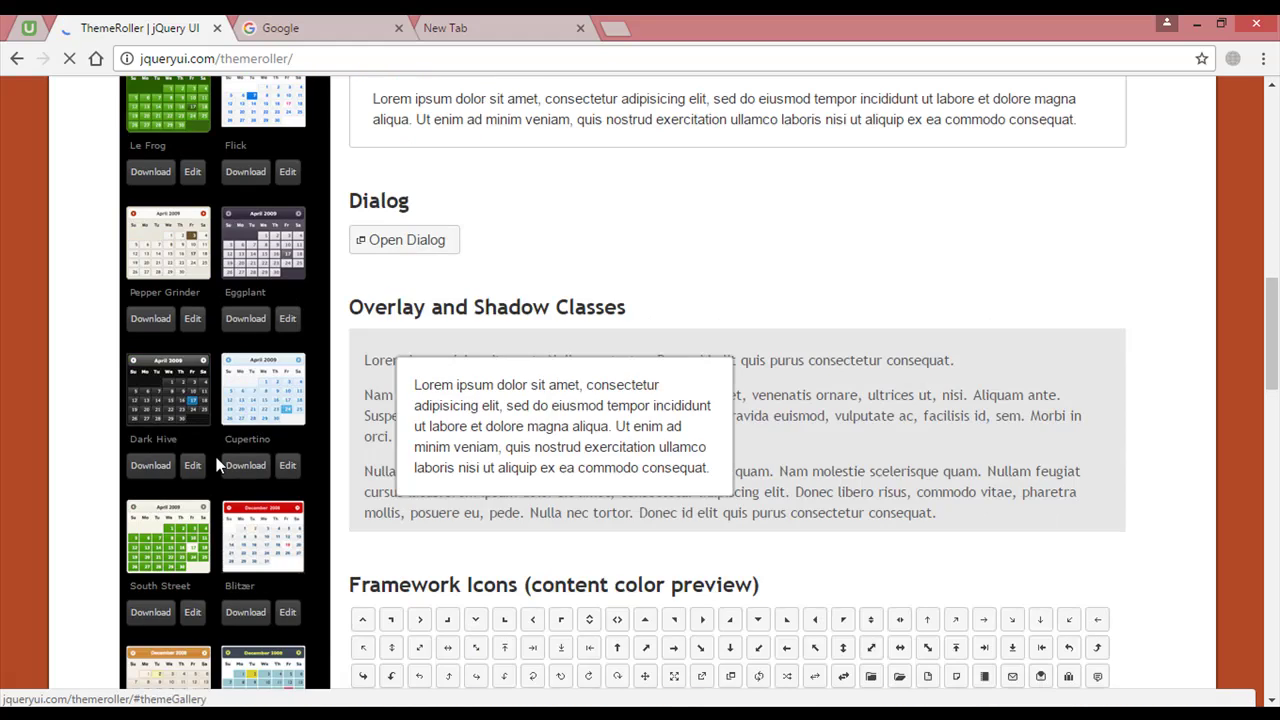
scroll(216, 465, "down", 3)
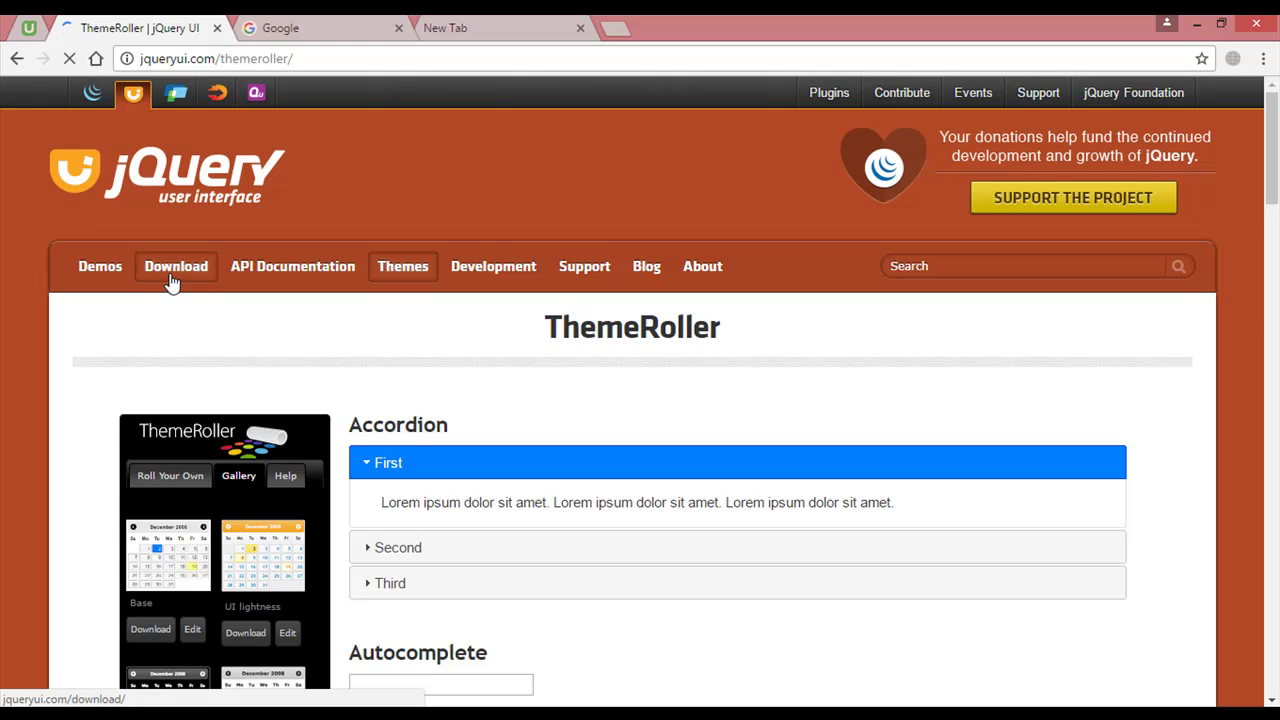
- Visit the Download Builder, then read the About jQuery UI page's goals and team sections
left_click(171, 283)
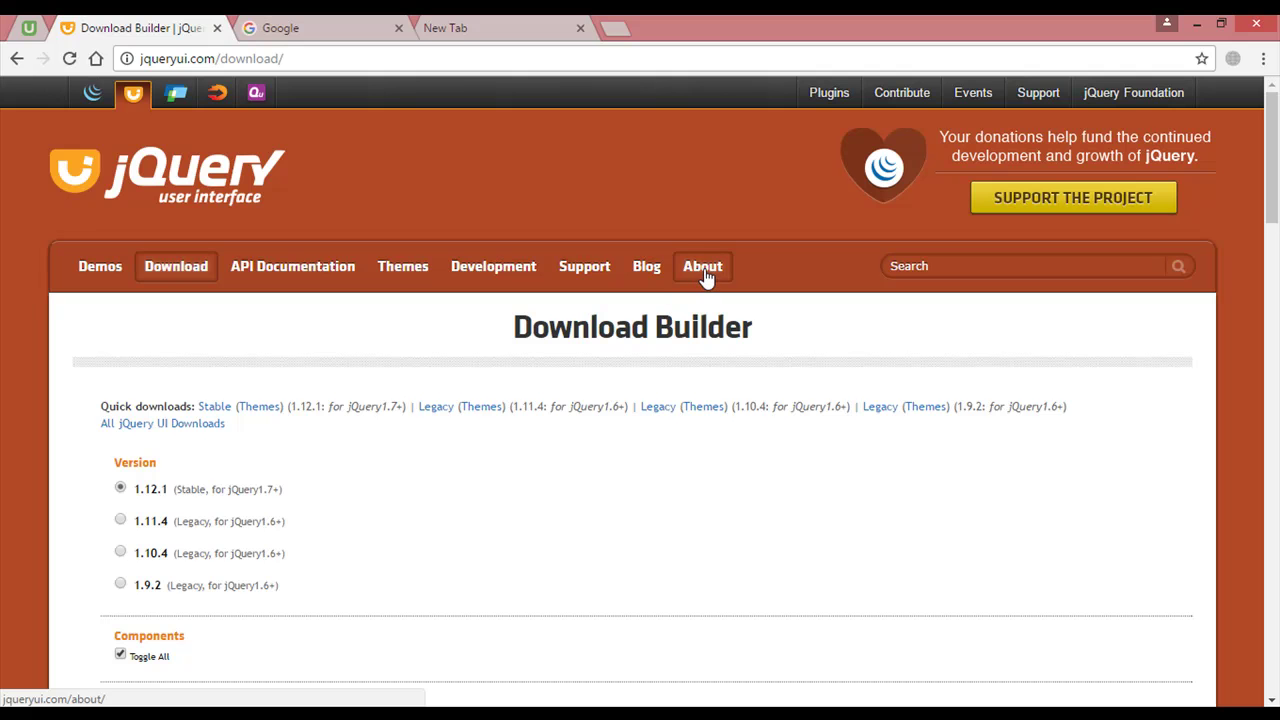
left_click(705, 275)
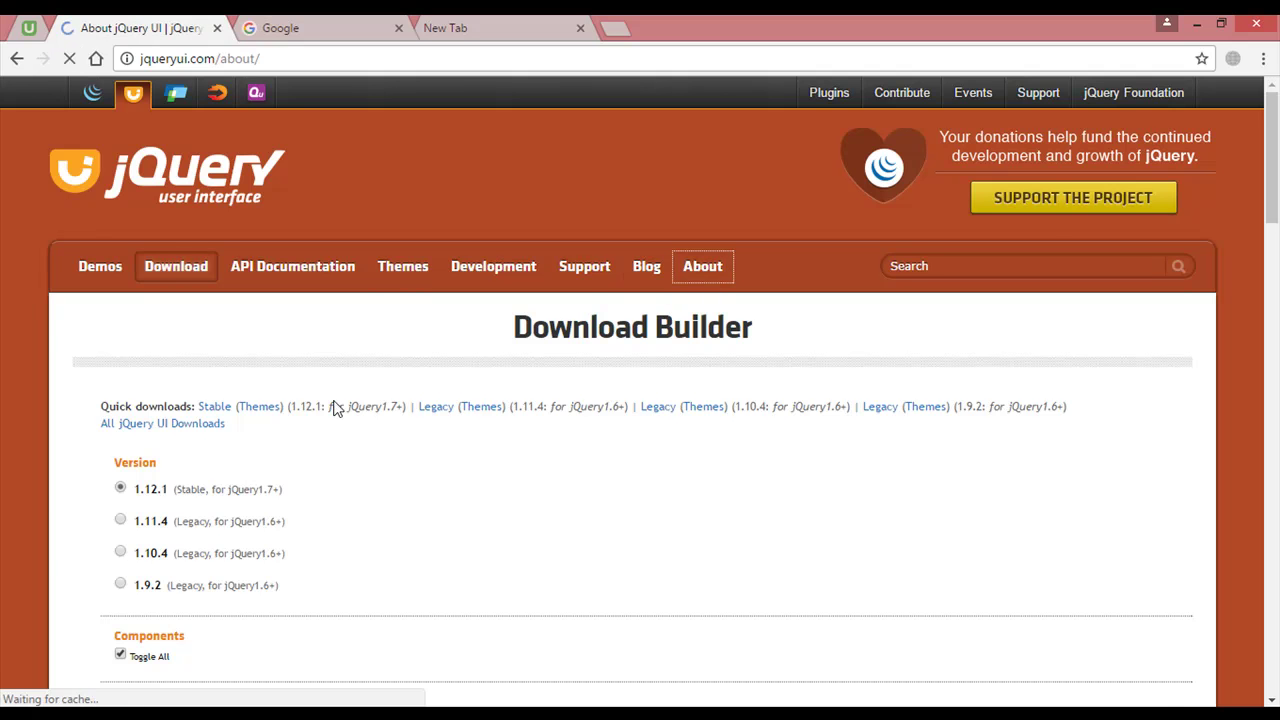
scroll(334, 405, "down", 2)
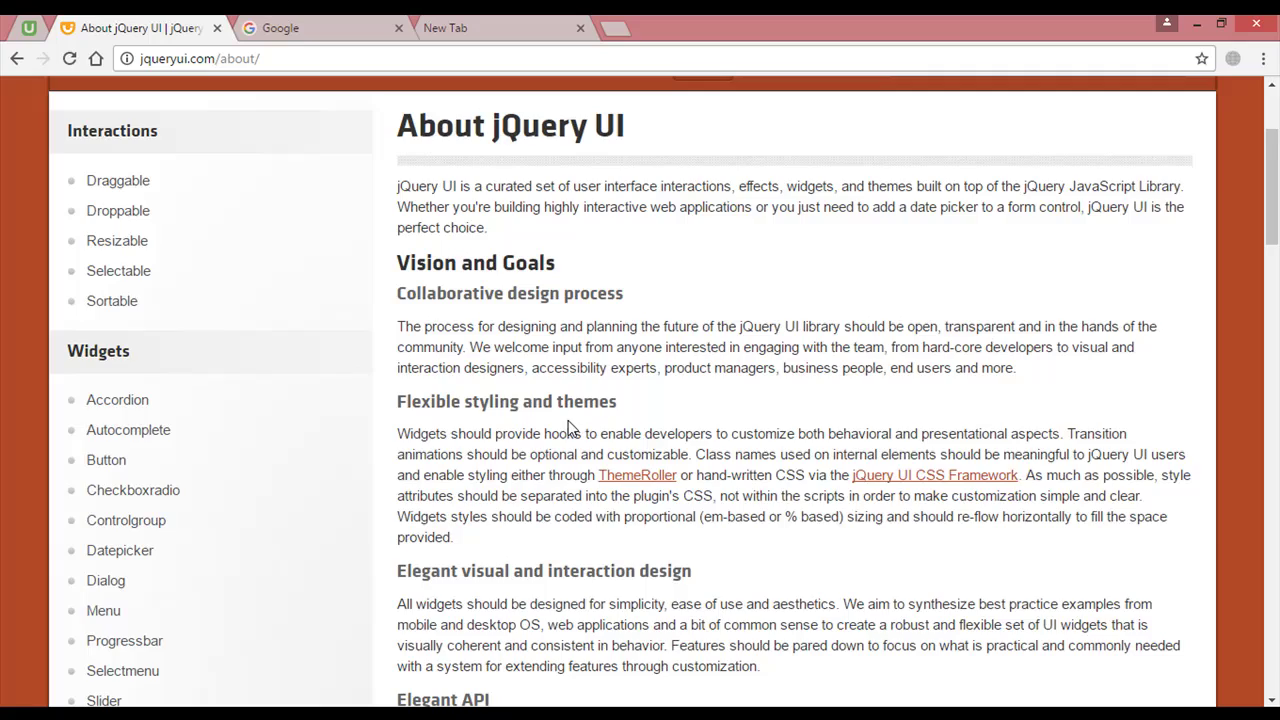
scroll(570, 428, "down", 4)
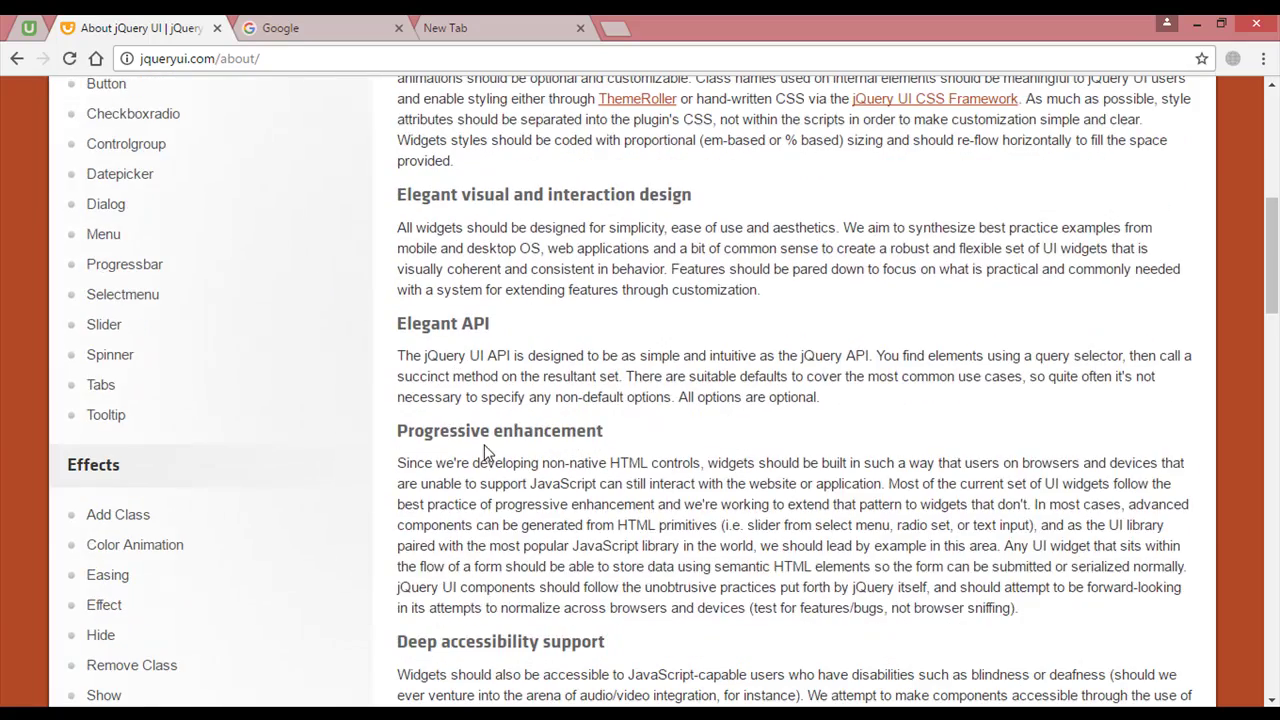
scroll(484, 447, "down", 9)
scroll(496, 420, "up", 1)
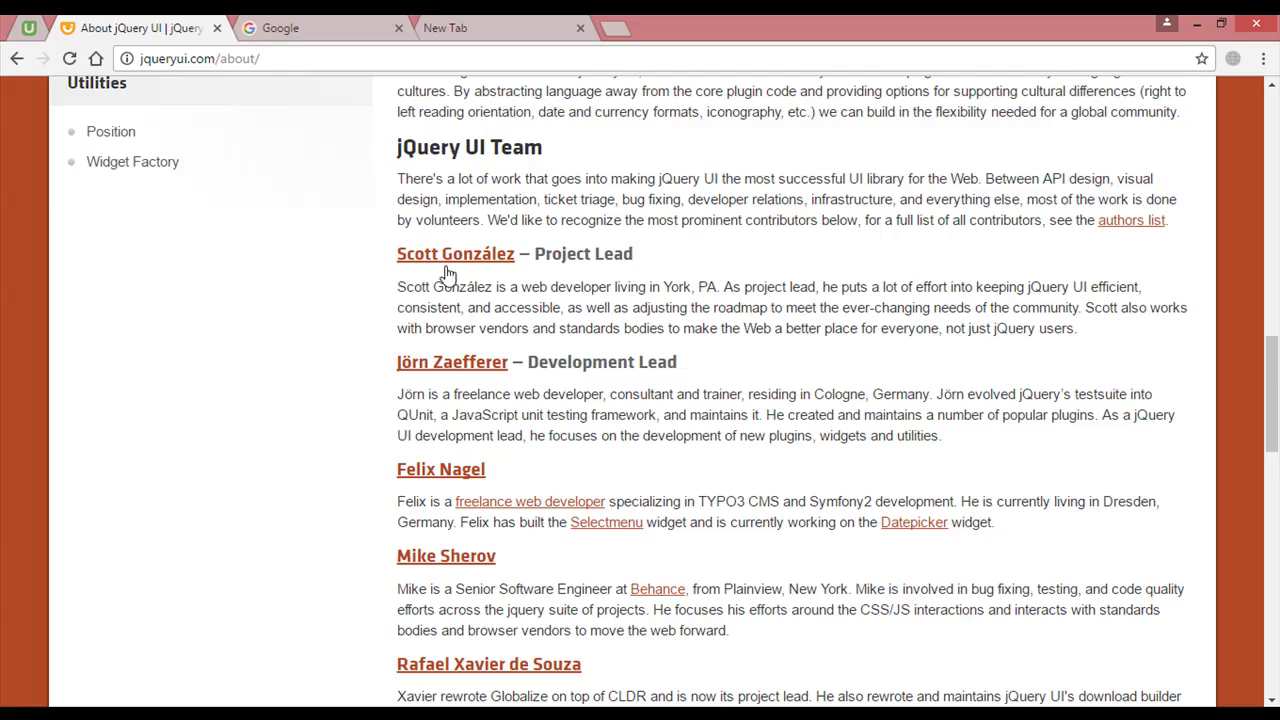
scroll(389, 346, "down", 5)
scroll(544, 340, "up", 3)
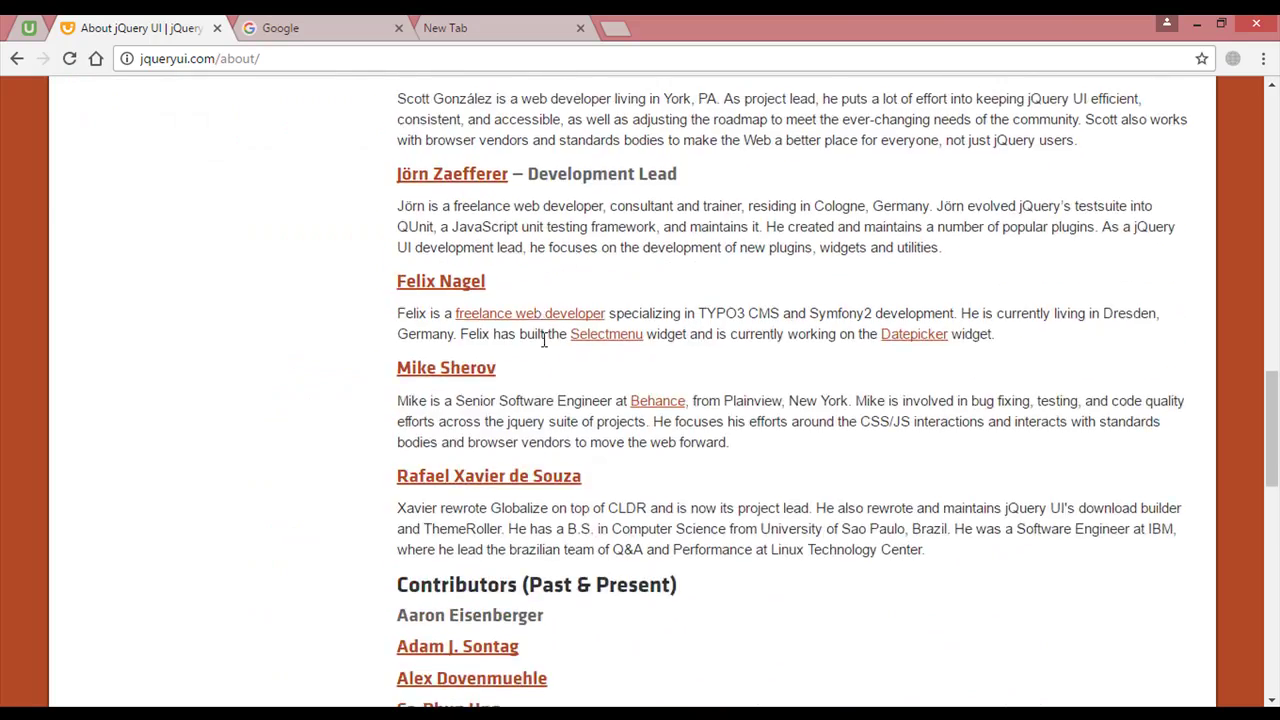
scroll(543, 366, "up", 10)
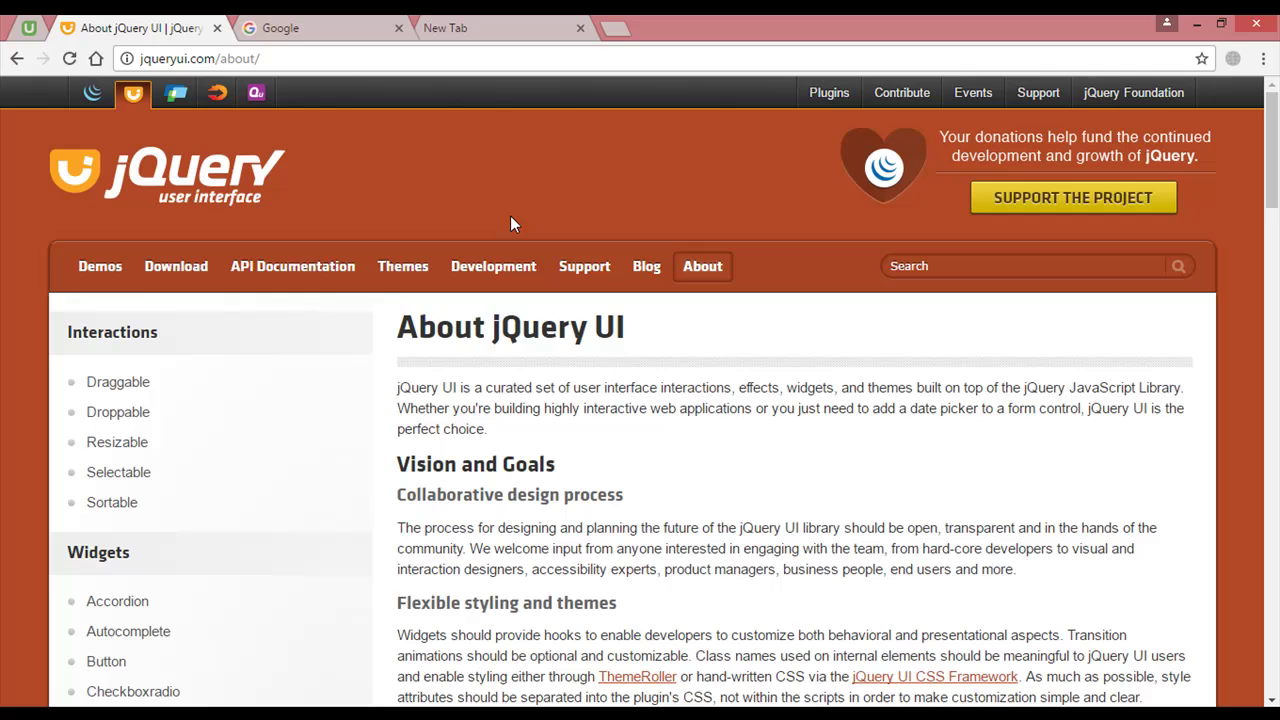
- Return to the 1.12.1 Download Builder and scroll past the effects to the Theme section
left_click(180, 278)
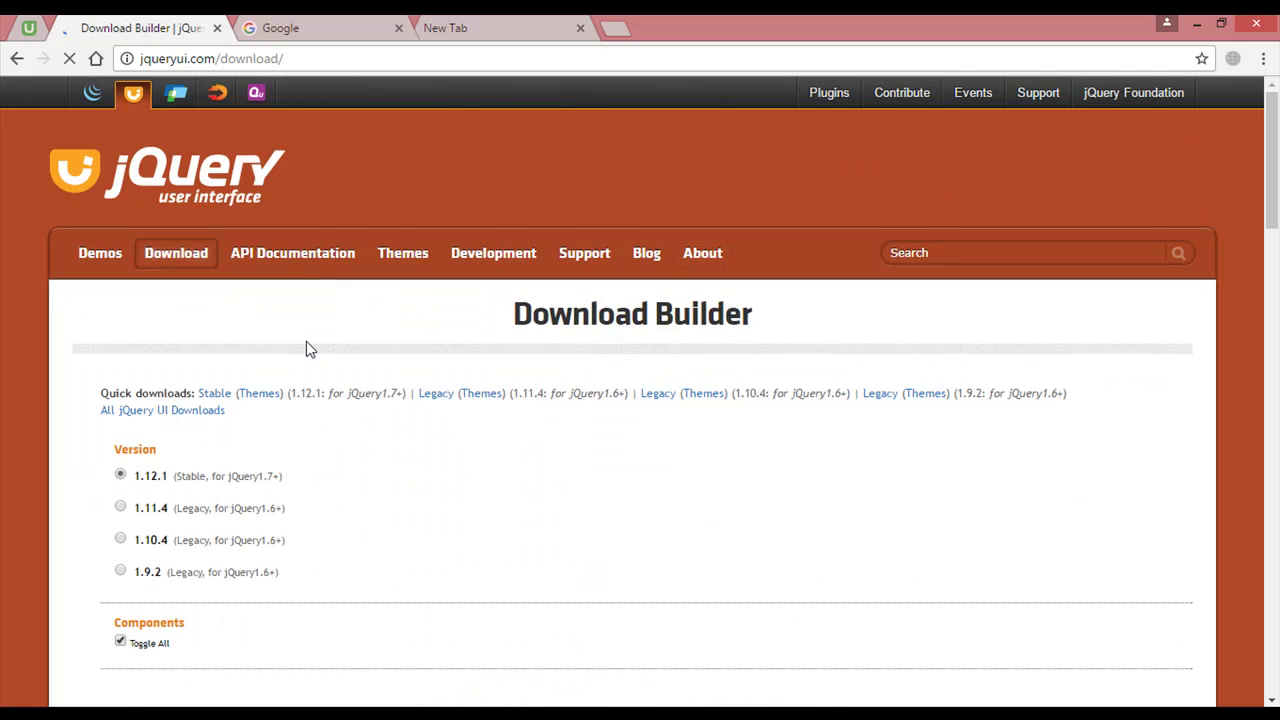
scroll(310, 337, "down", 1)
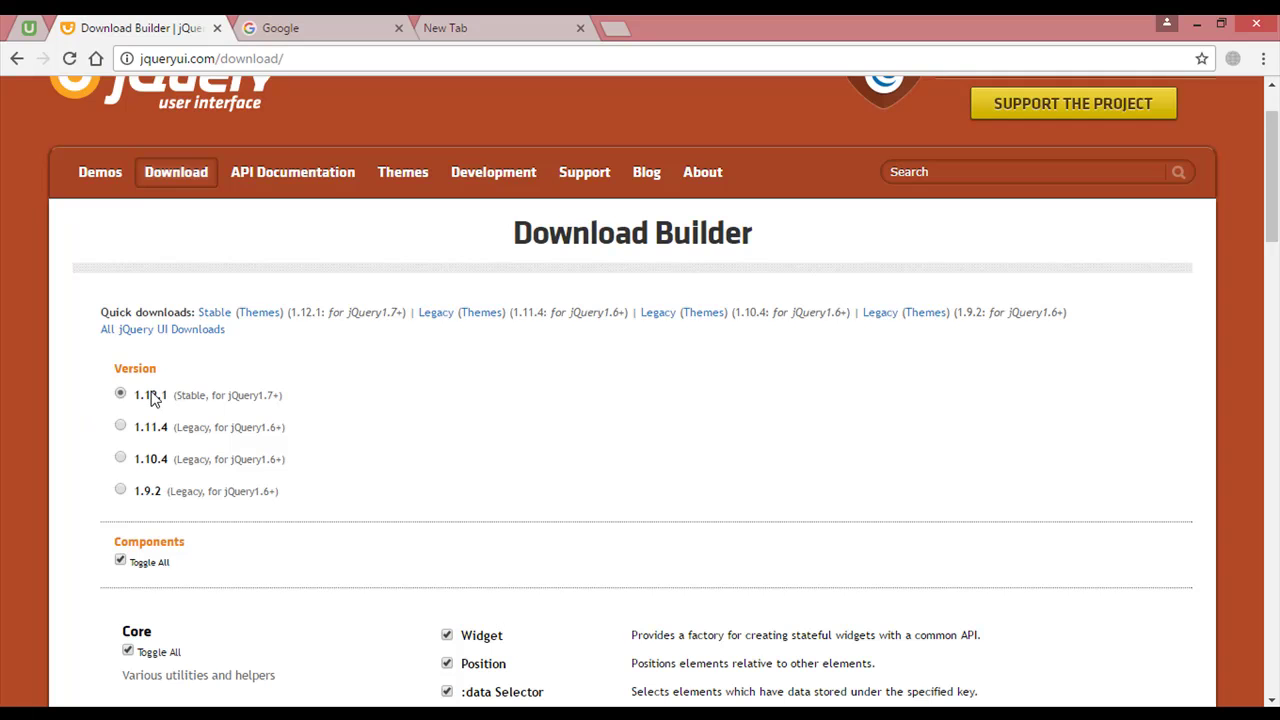
scroll(152, 396, "down", 3)
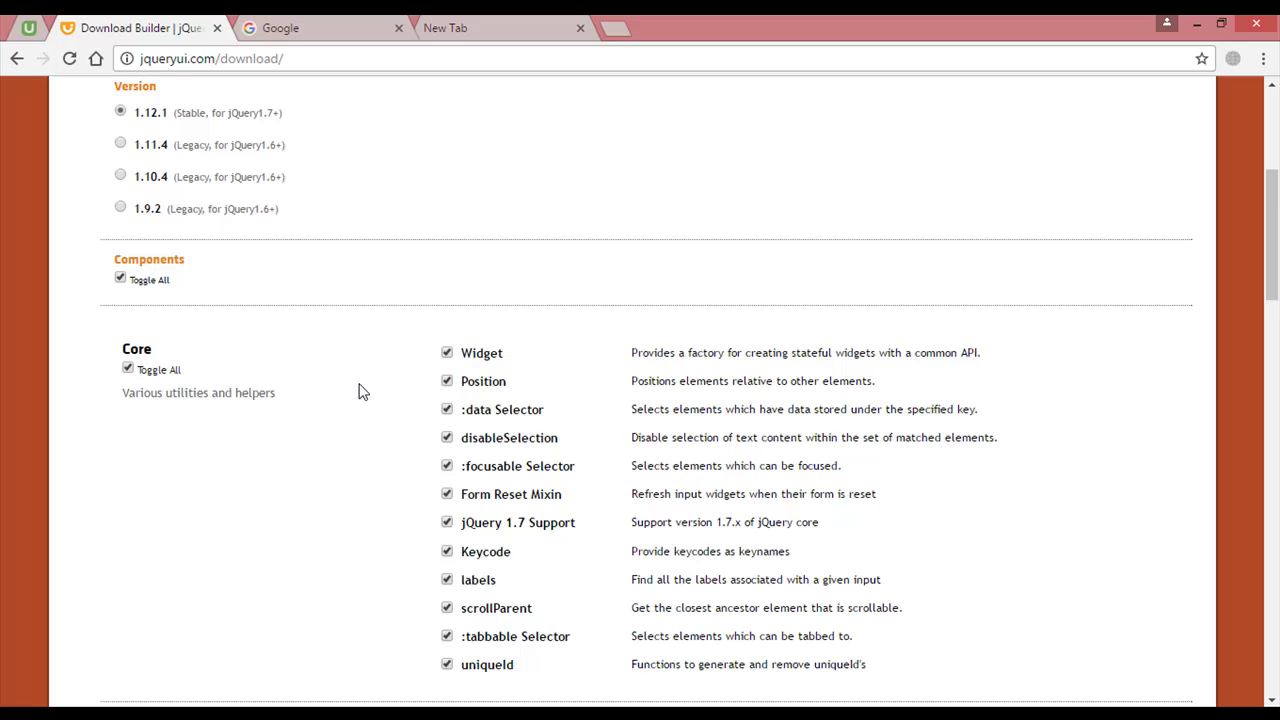
scroll(450, 380, "down", 2)
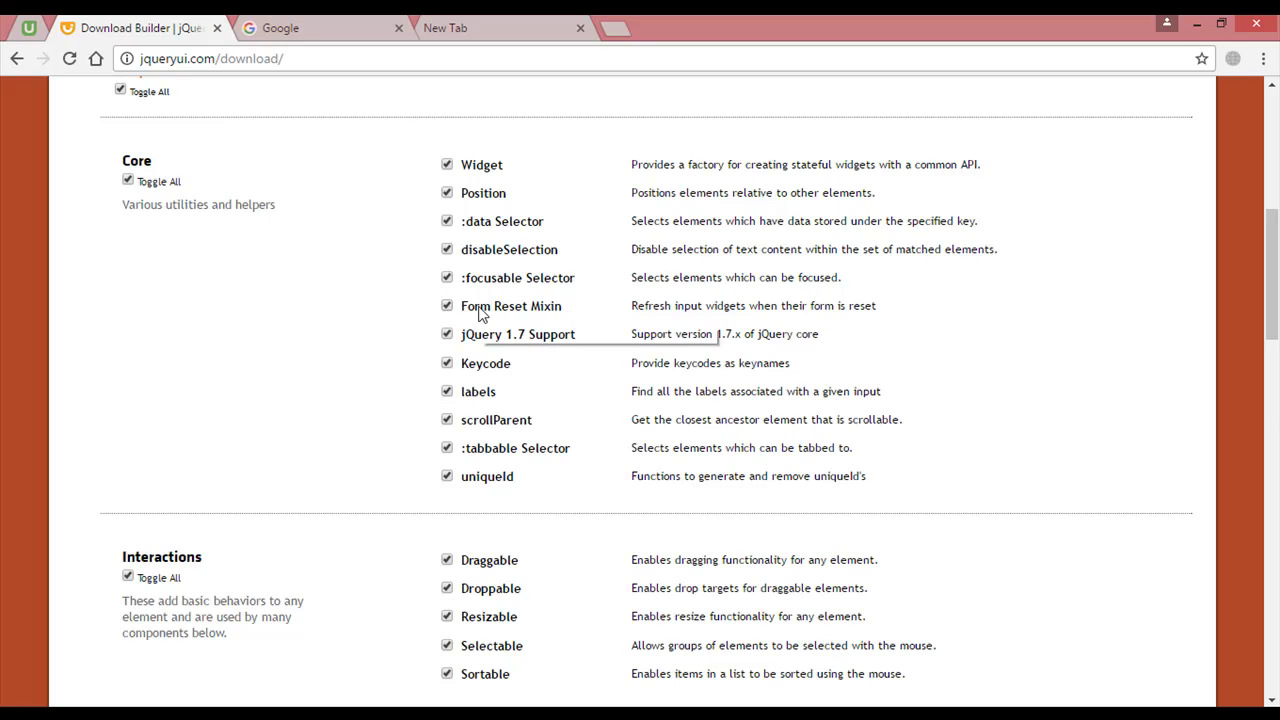
scroll(478, 315, "down", 13)
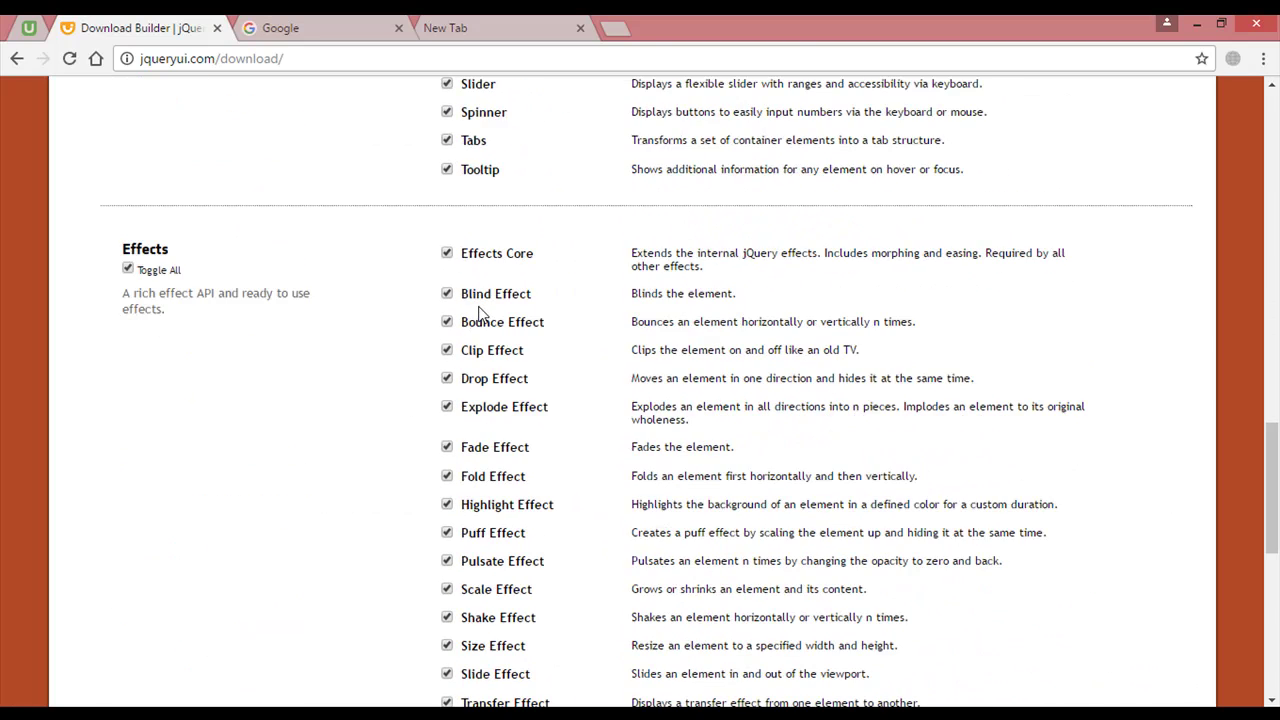
scroll(476, 318, "down", 3)
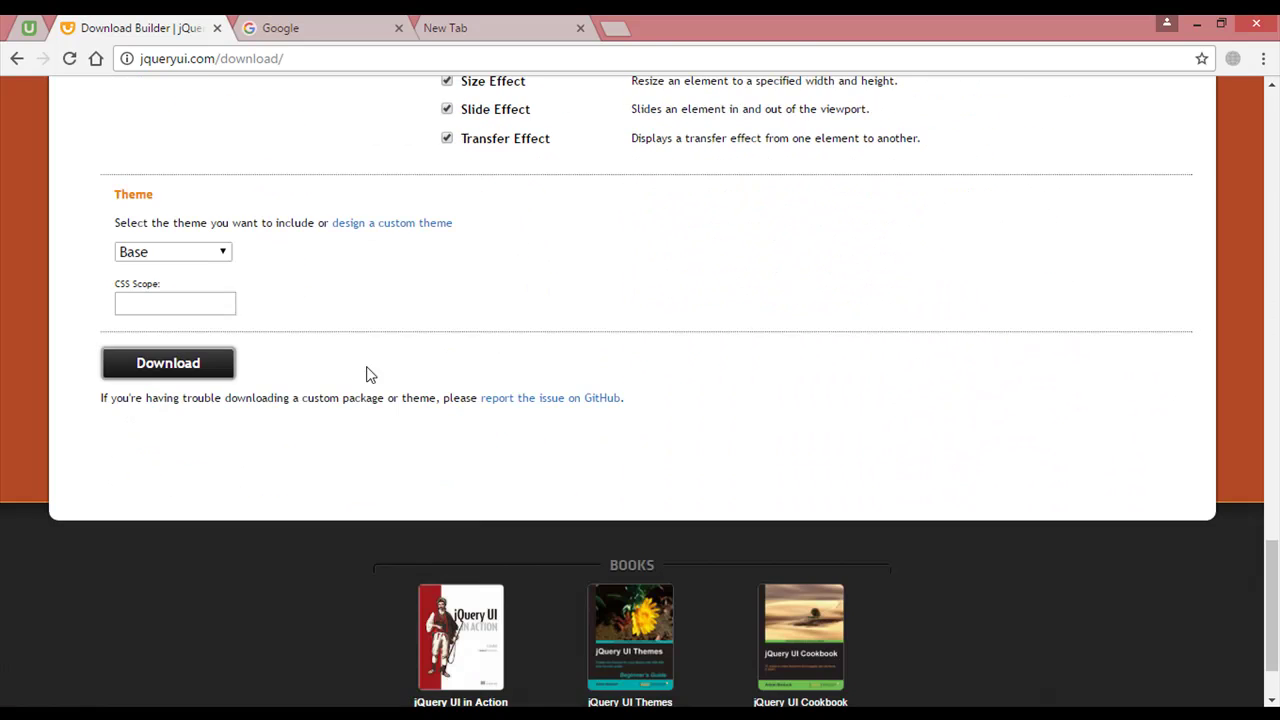
- Select the Blitzer theme and download the custom jQuery UI package
left_click(194, 252)
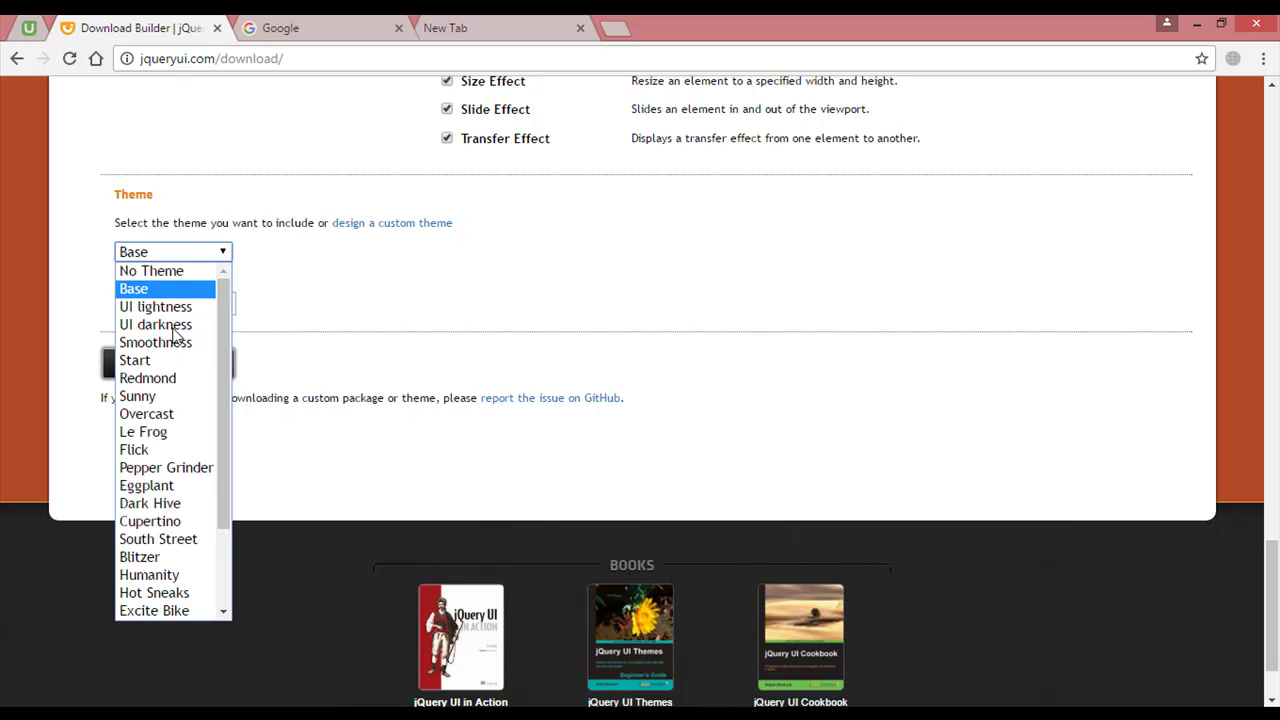
left_click(140, 557)
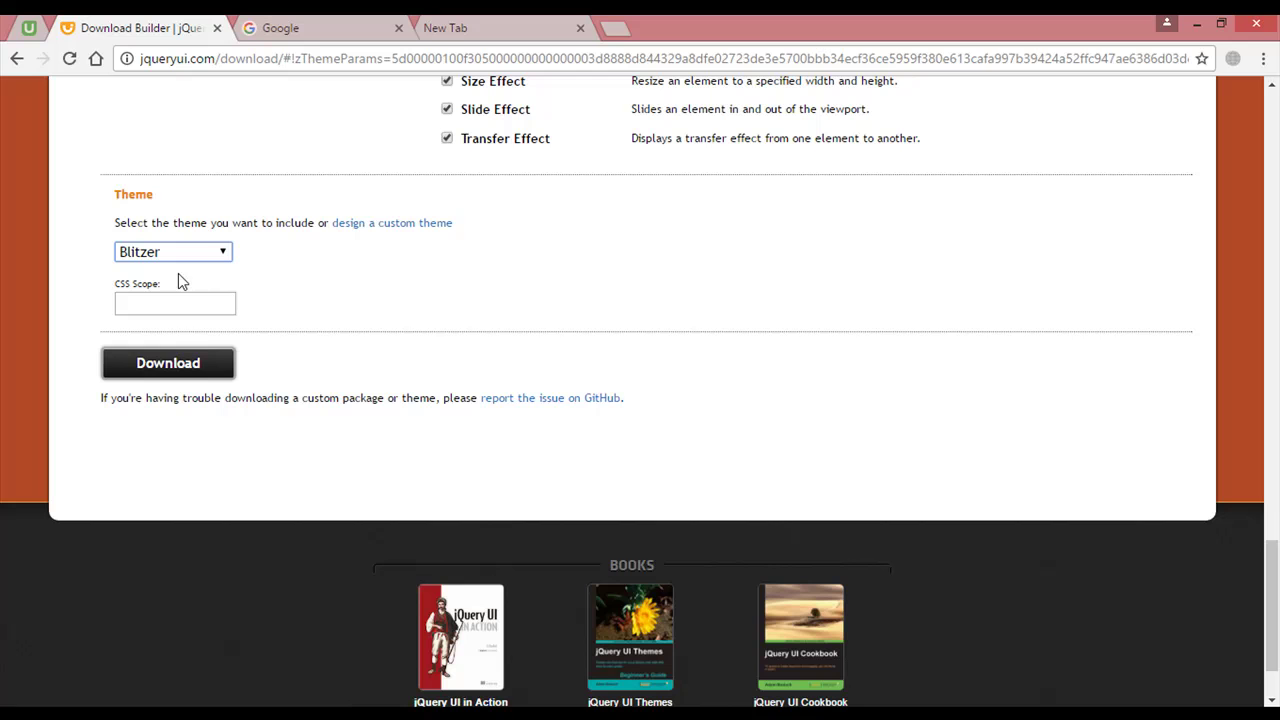
left_click(175, 369)
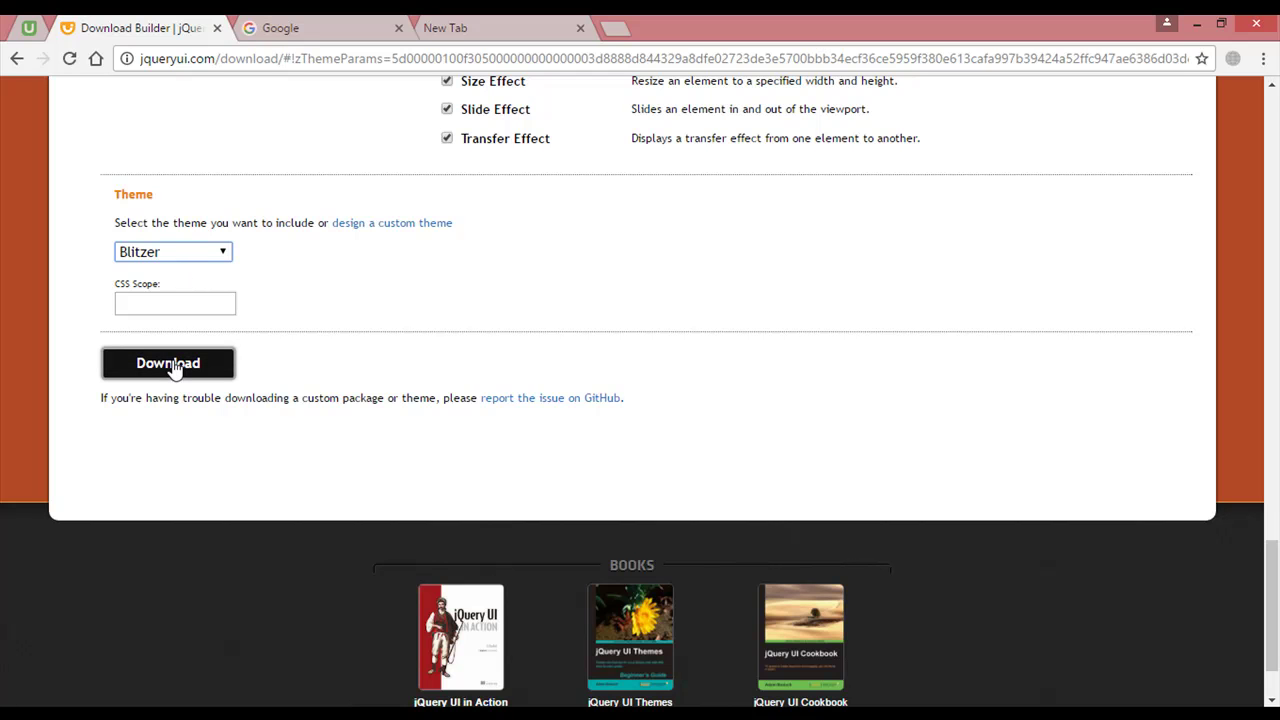
left_click(175, 369)
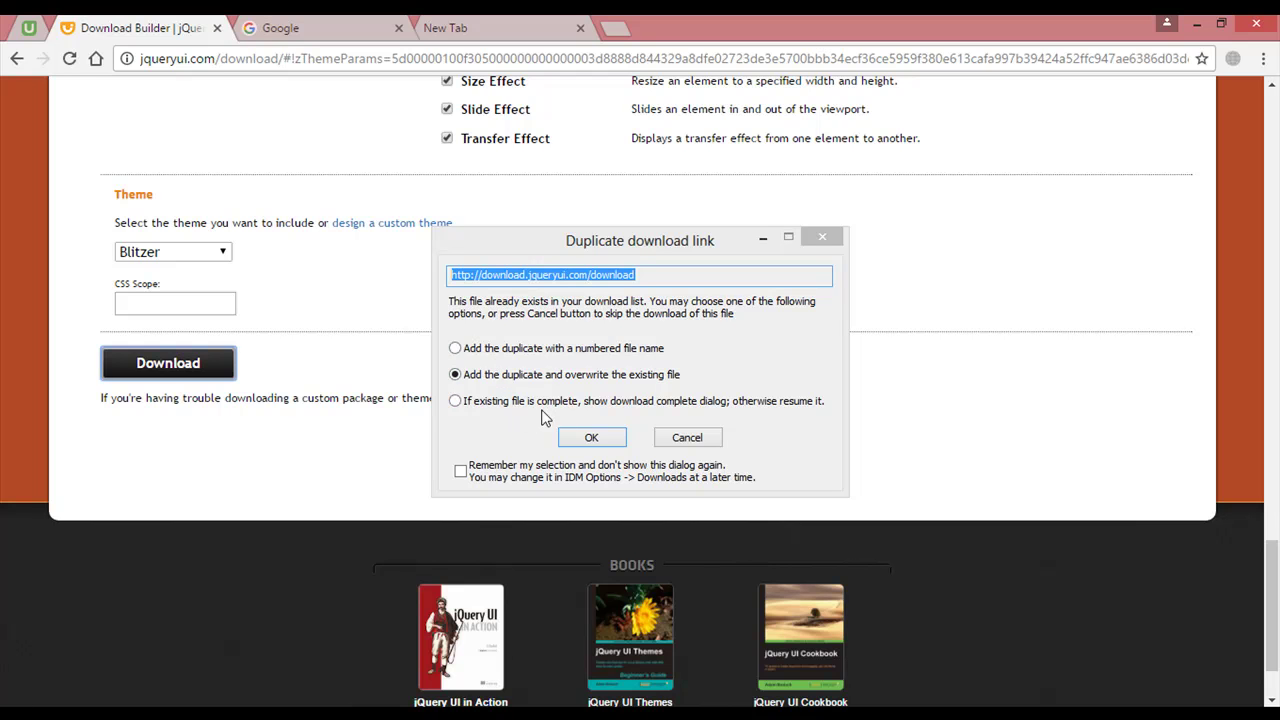
- Overwrite the duplicate download and create a 'Jquery UI' folder on the Desktop
left_click(590, 440)
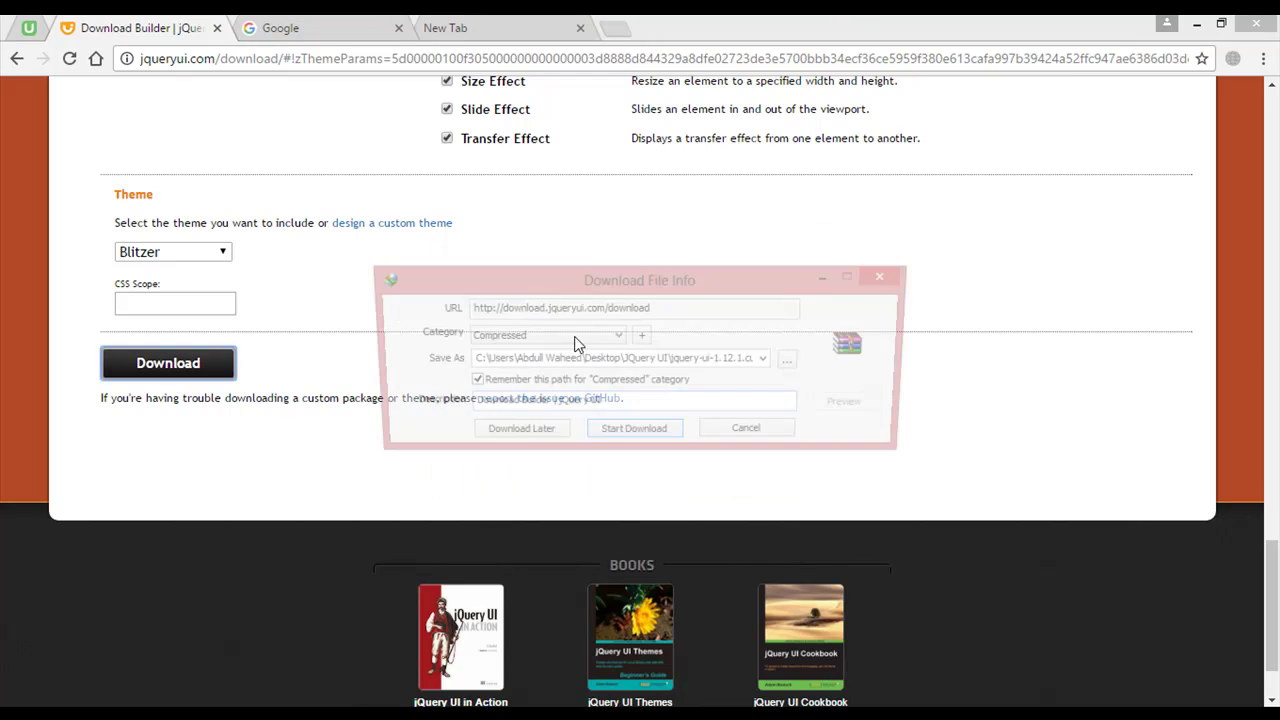
left_click(794, 362)
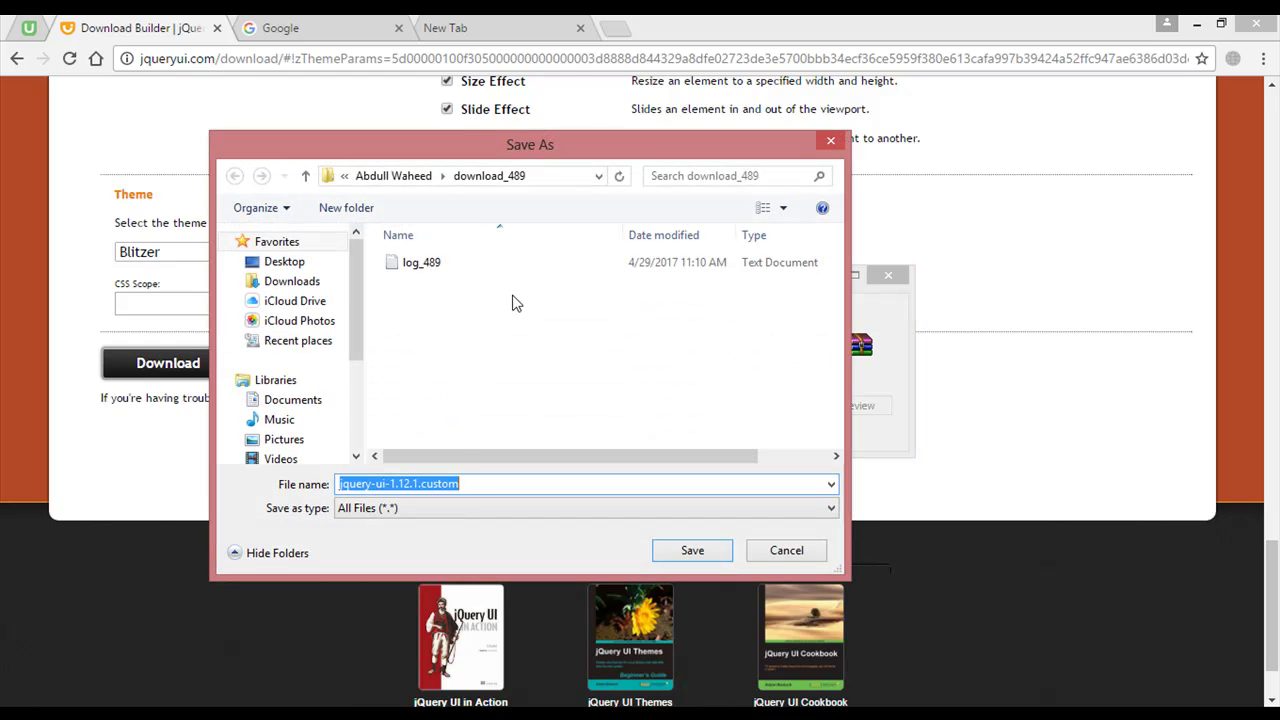
left_click(292, 263)
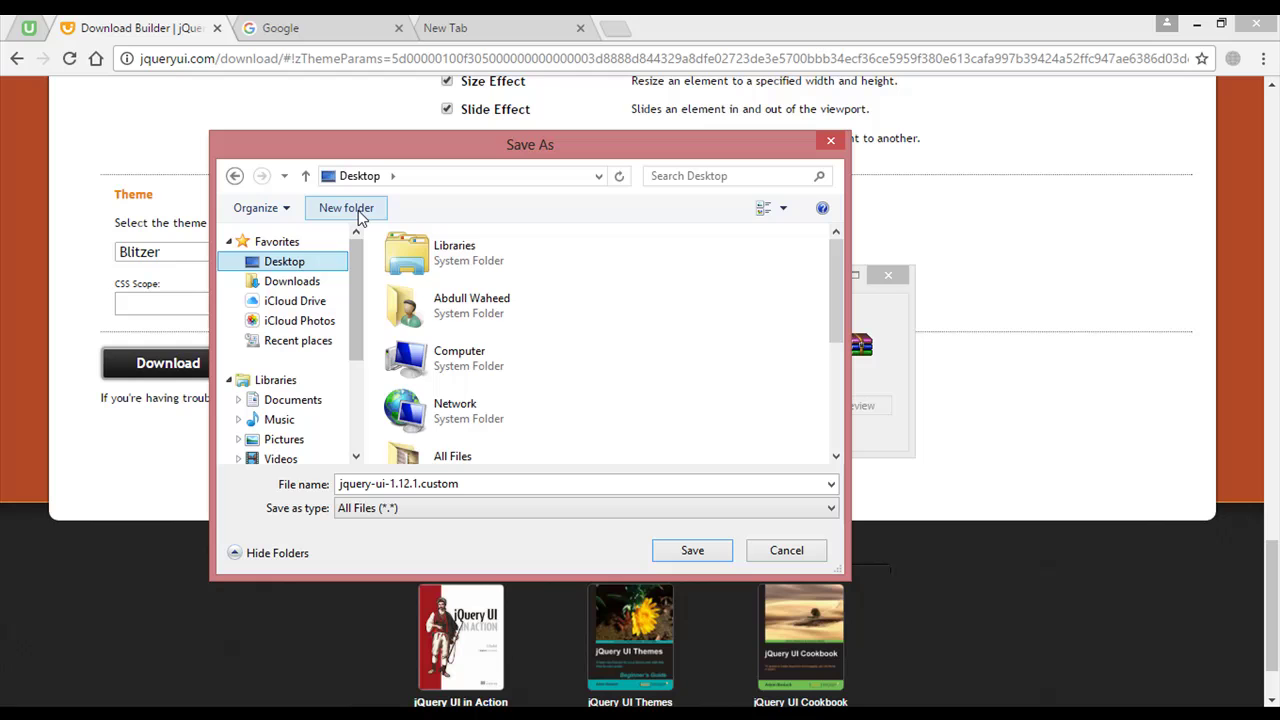
left_click(322, 210)
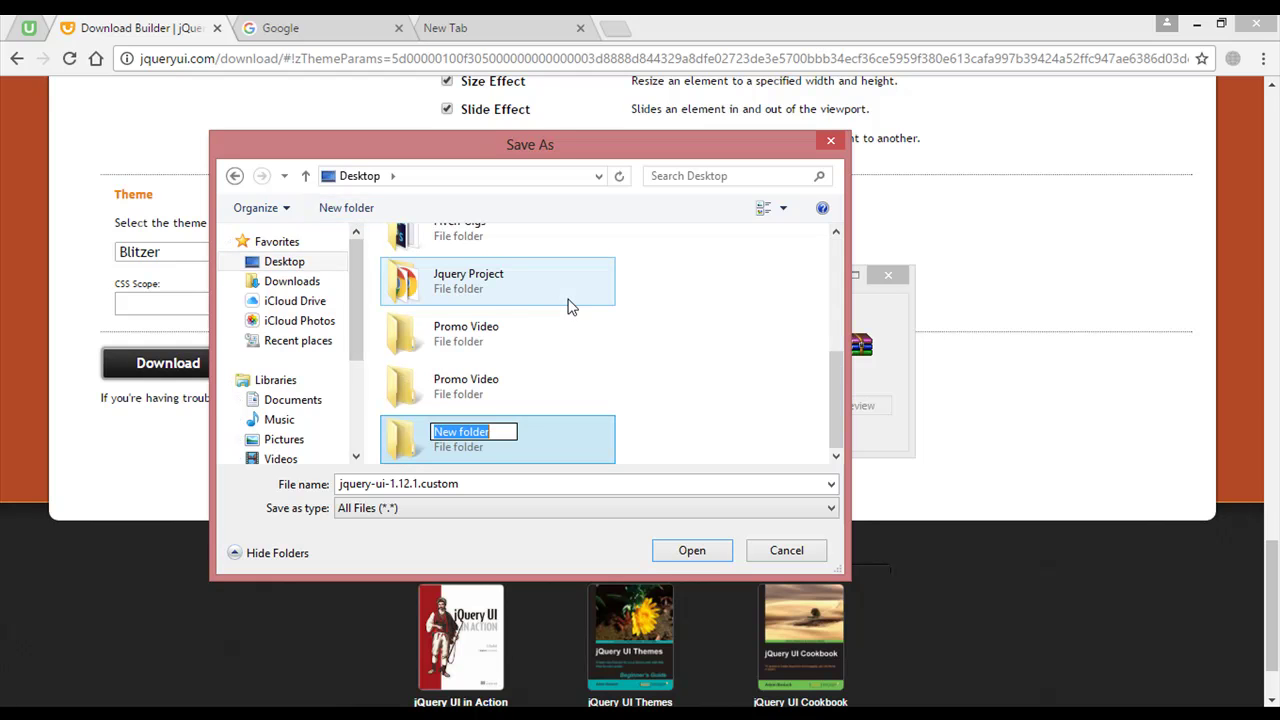
type("Jque")
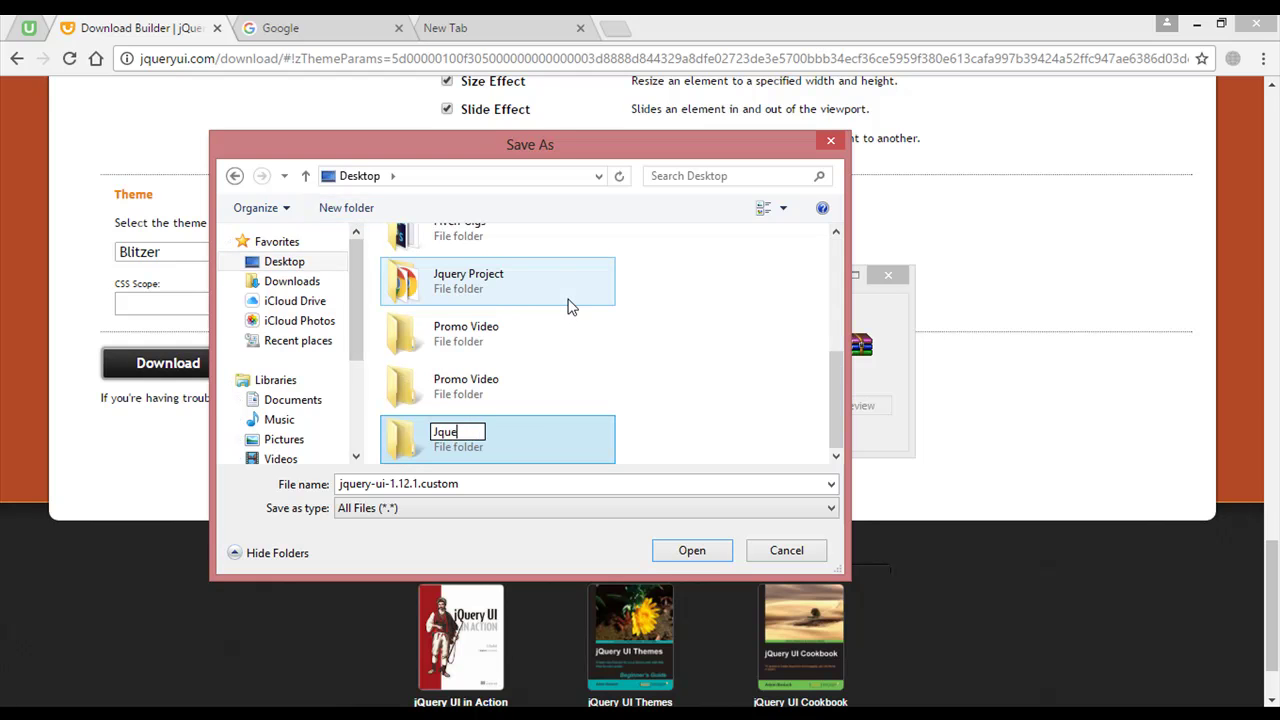
type("ry UI")
key("Return")
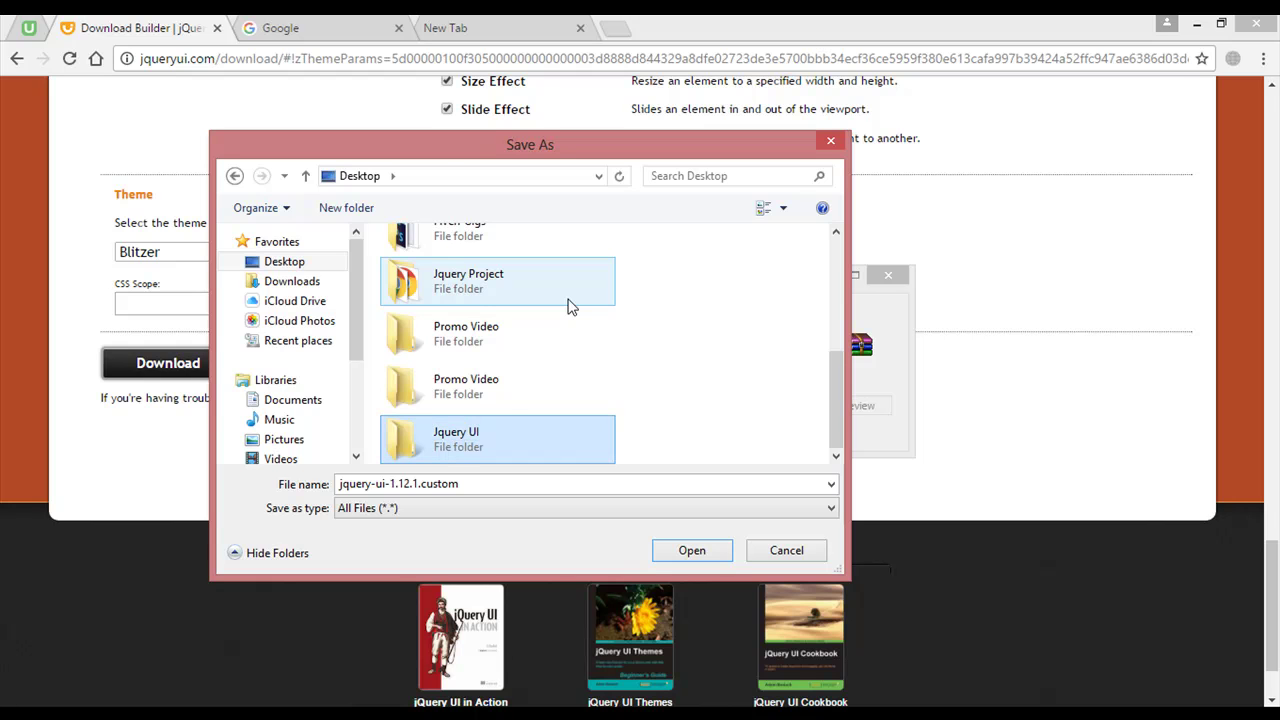
- Save jquery-ui-1.12.1.custom into the Jquery UI folder and start the download
double_click(462, 437)
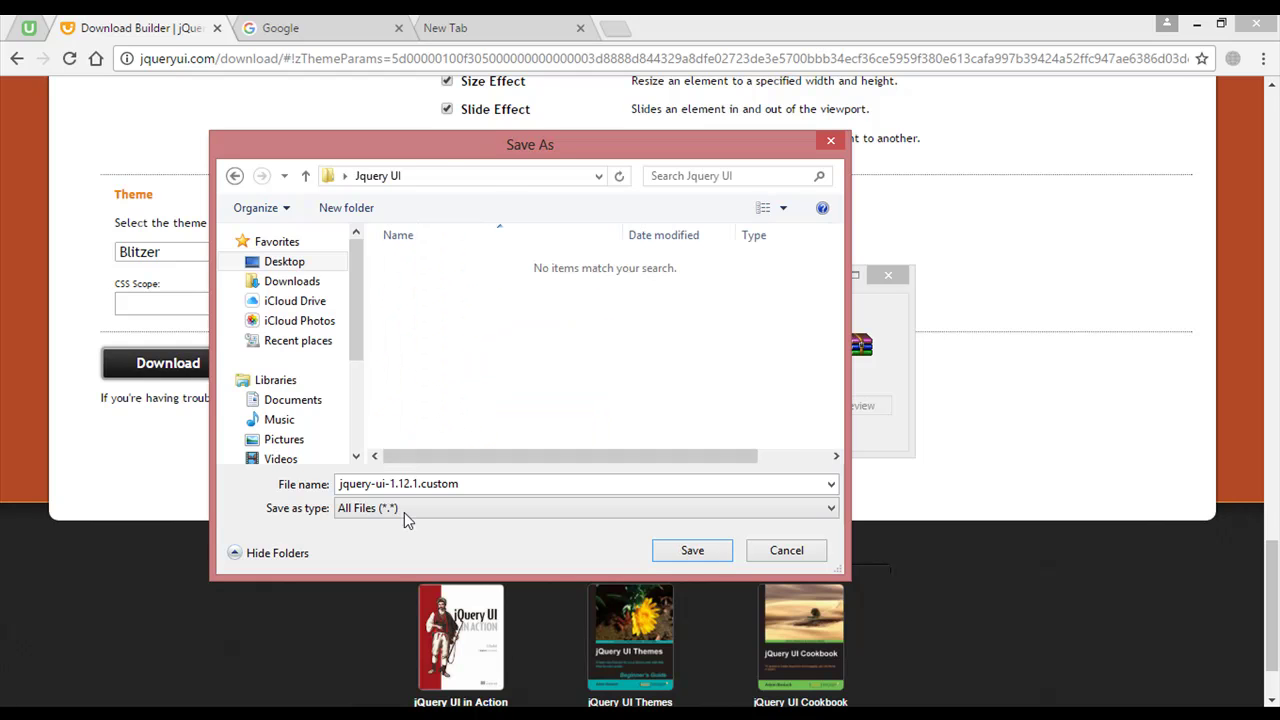
left_click(682, 560)
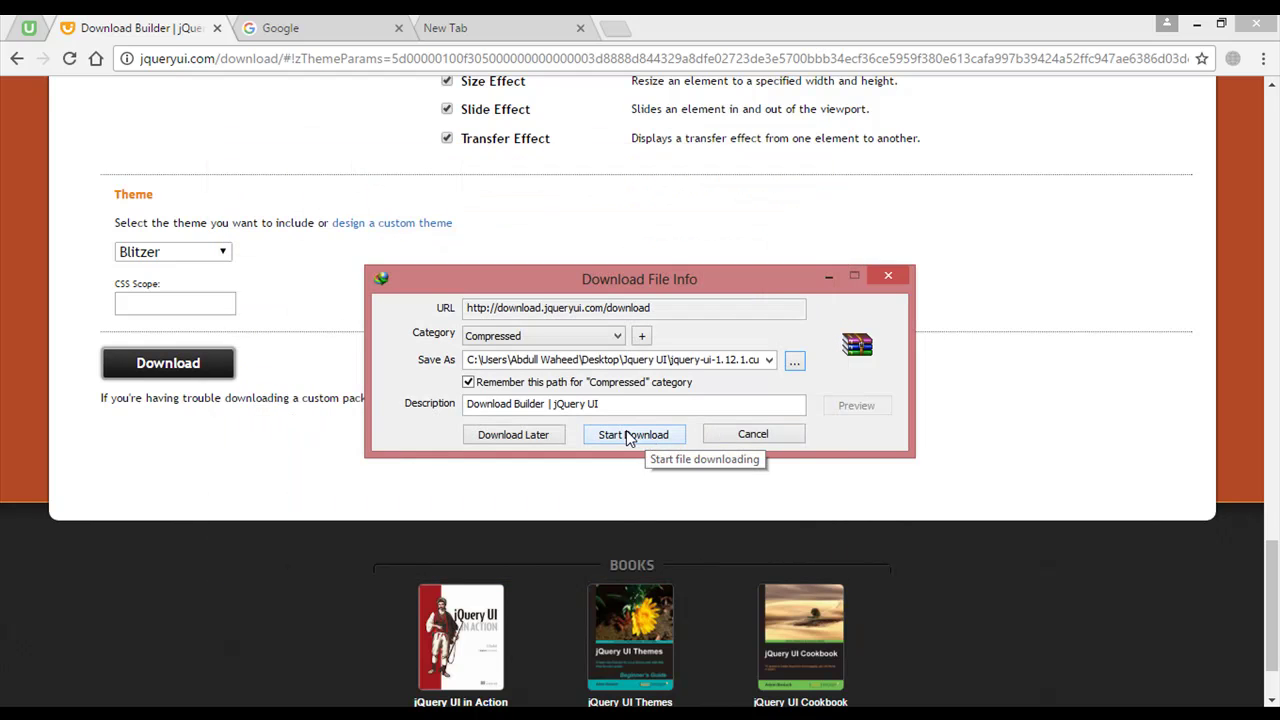
left_click(630, 436)
- Decline the IDM prompt and let jquery-ui-1.12.1.custom.zip (410.18 KB) finish downloading
left_click_drag(760, 180, 533, 164)
left_click(818, 434)
left_click_drag(455, 152, 737, 94)
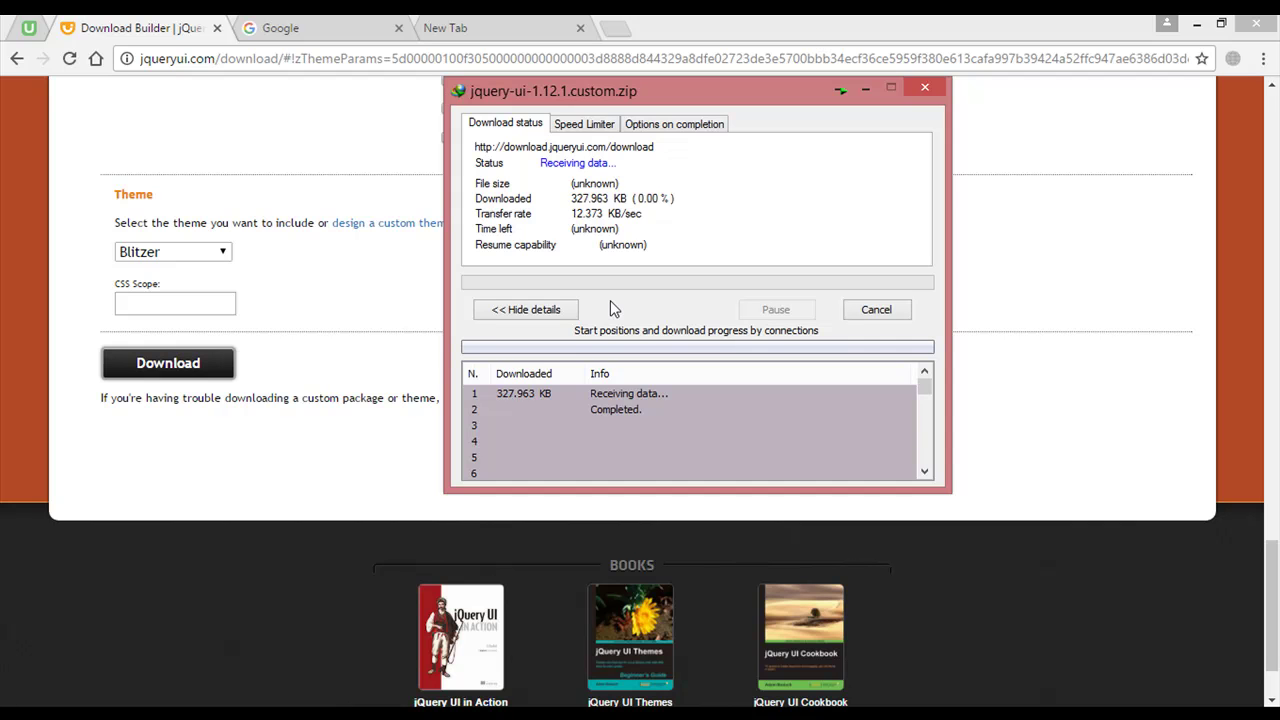
left_click_drag(655, 103, 588, 150)
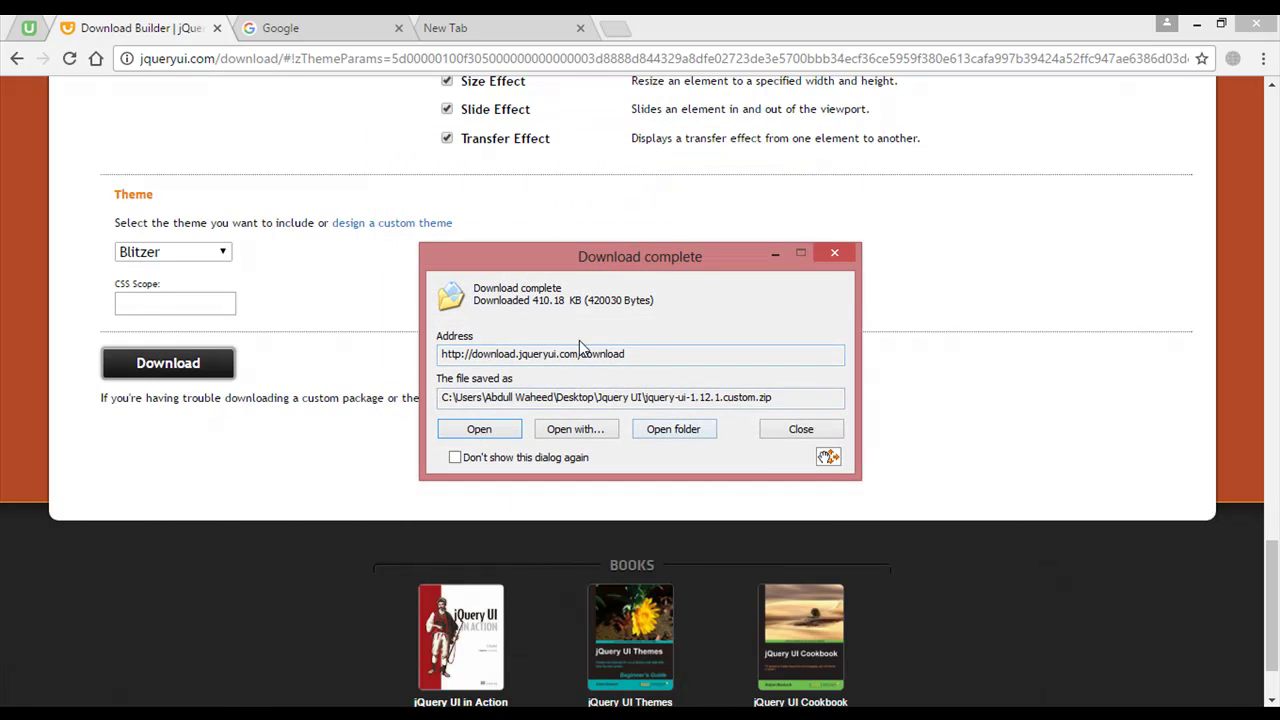
- Extract the jquery-ui-1.12.1.custom zip into its Jquery UI folder
left_click(661, 429)
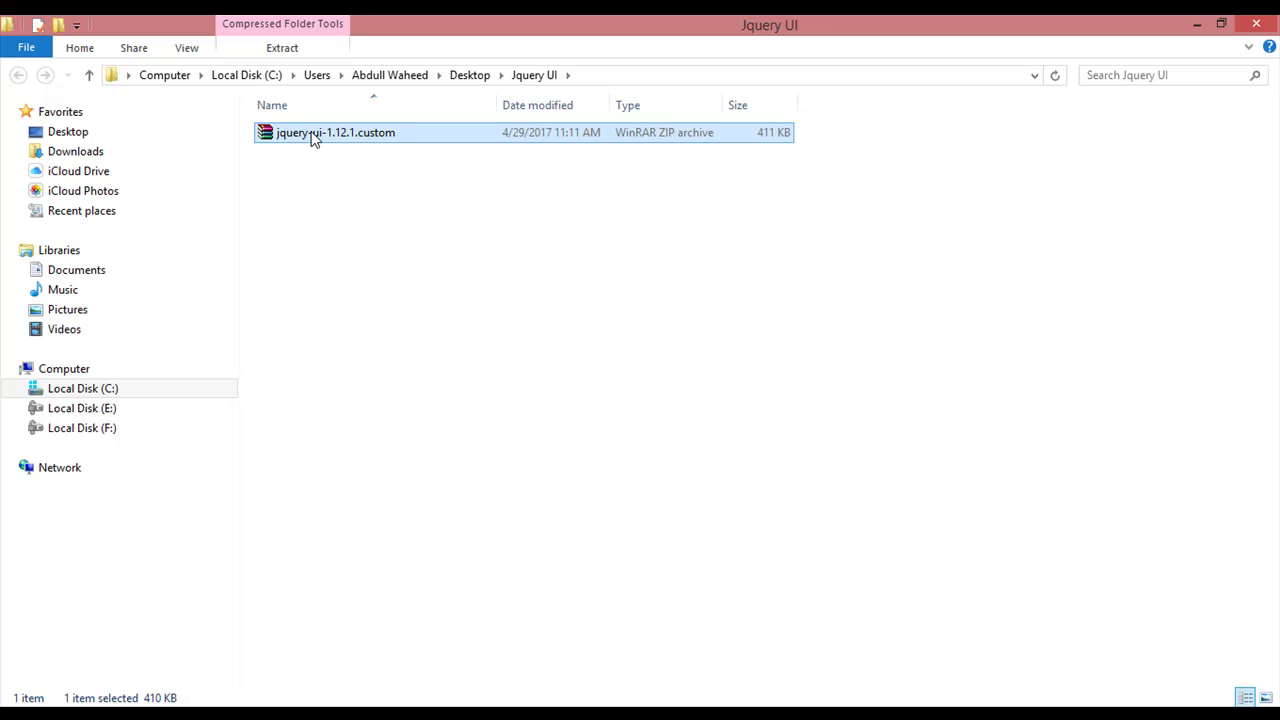
right_click(313, 138)
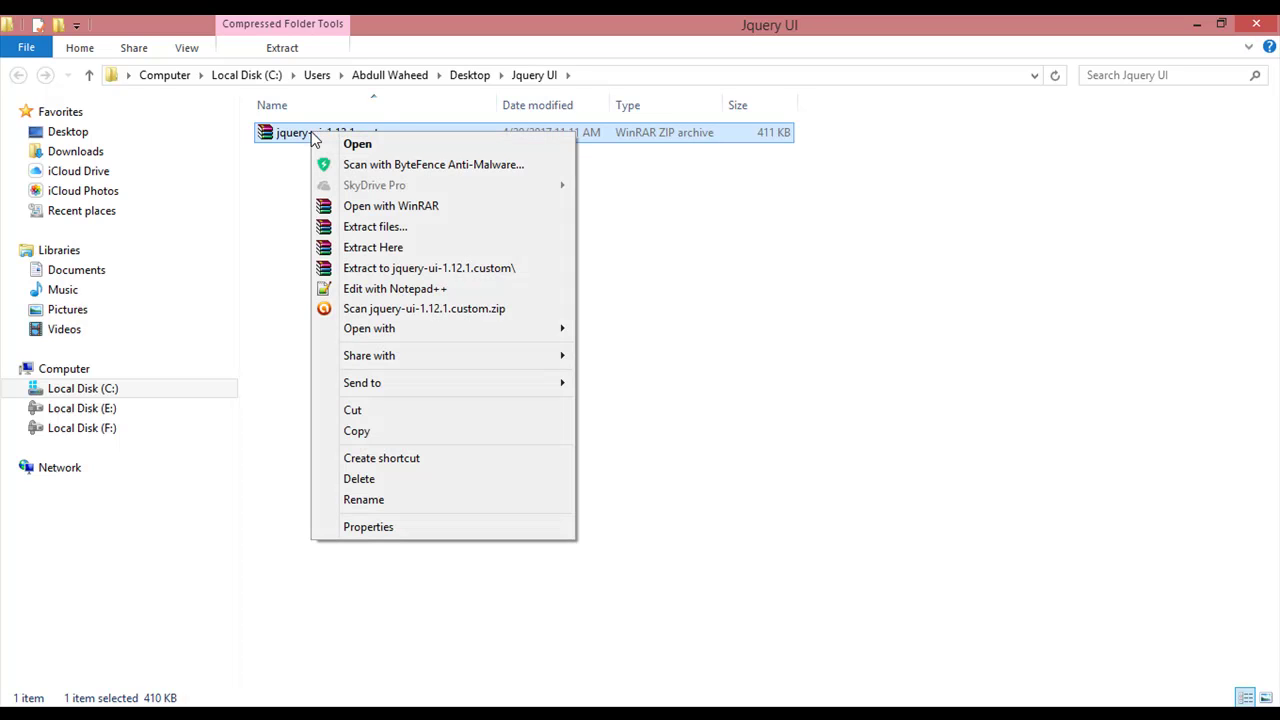
left_click(374, 248)
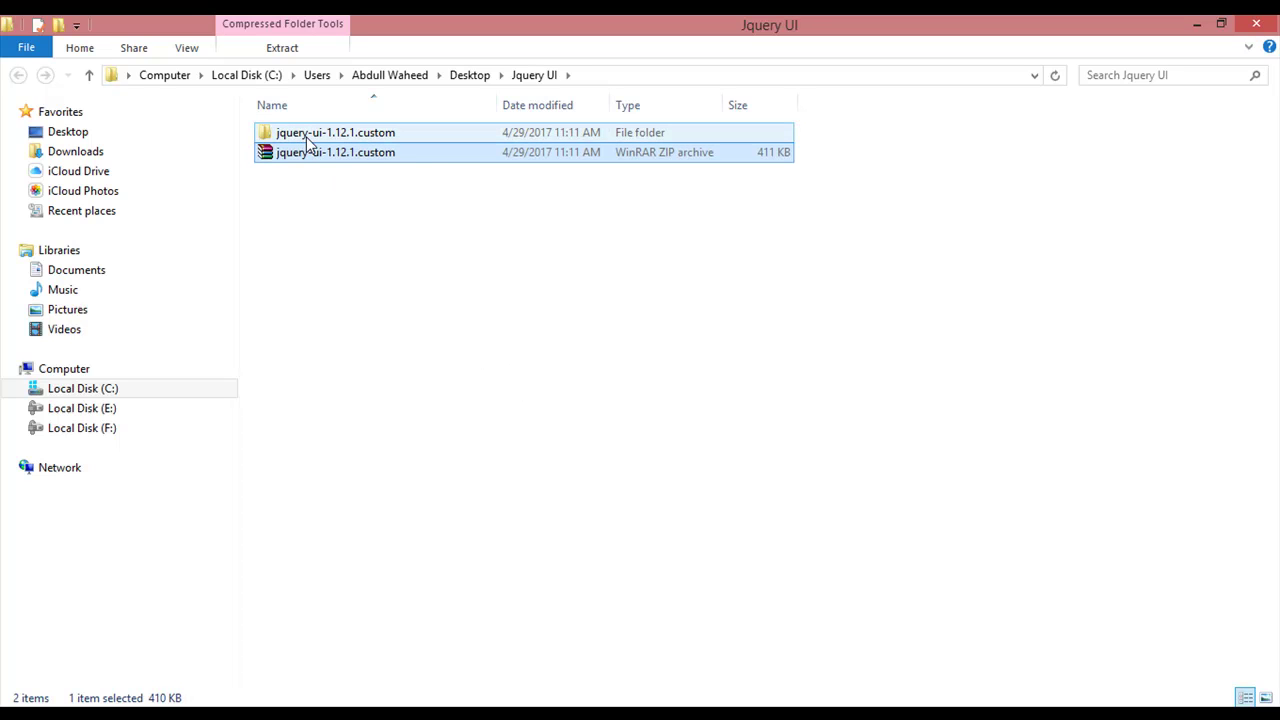
- Browse the extracted package's images, external and jquery folders, then minimize Explorer
double_click(306, 141)
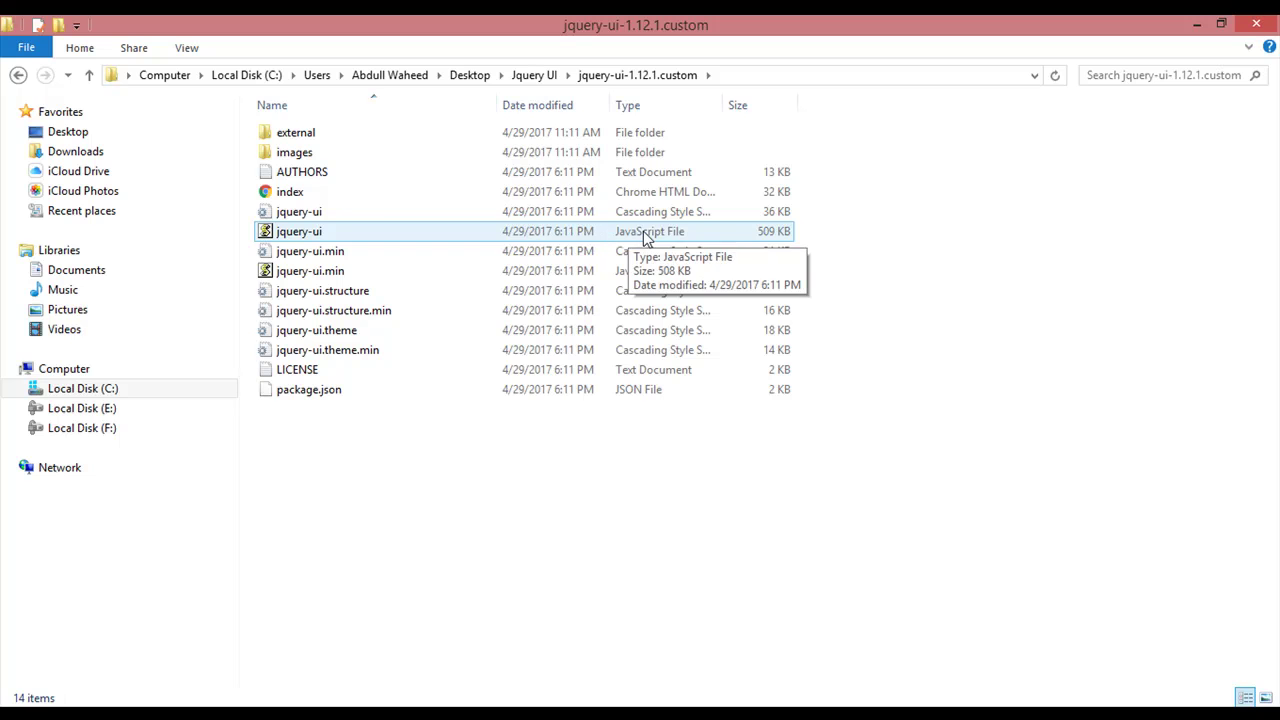
double_click(326, 162)
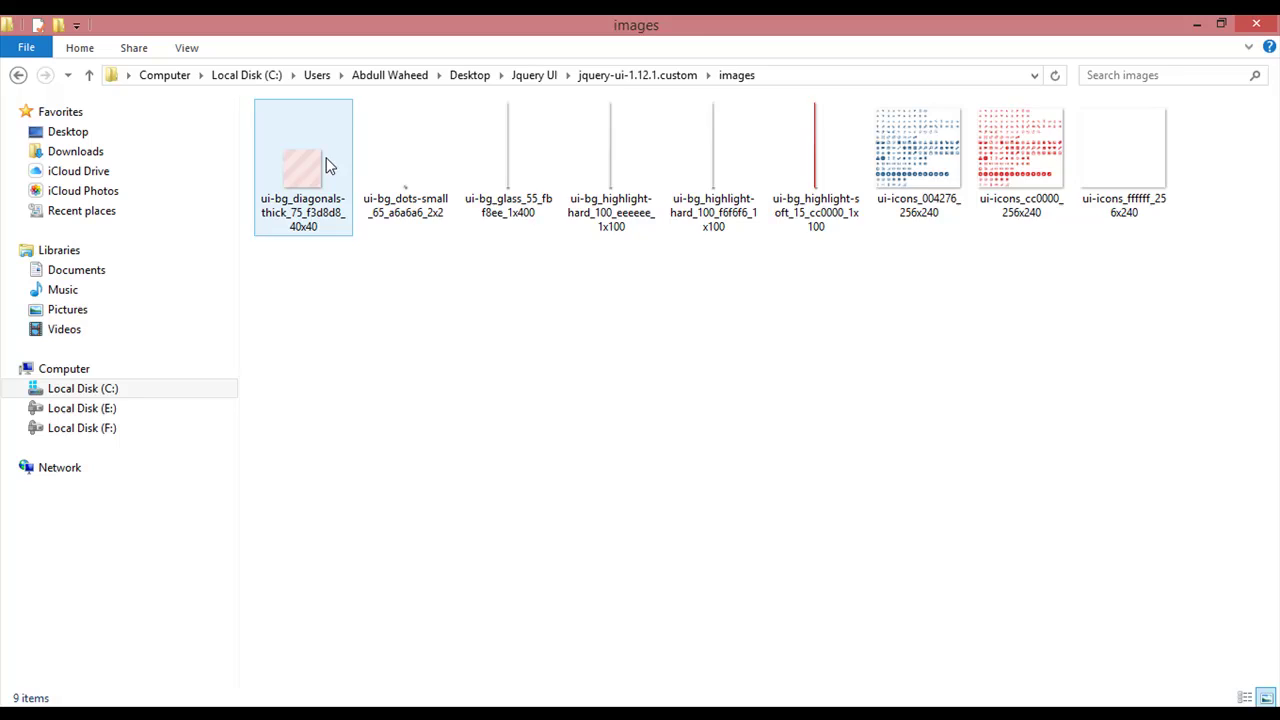
key("BackSpace")
double_click(307, 141)
left_click(315, 140)
double_click(315, 145)
key("BackSpace")
key("BackSpace")
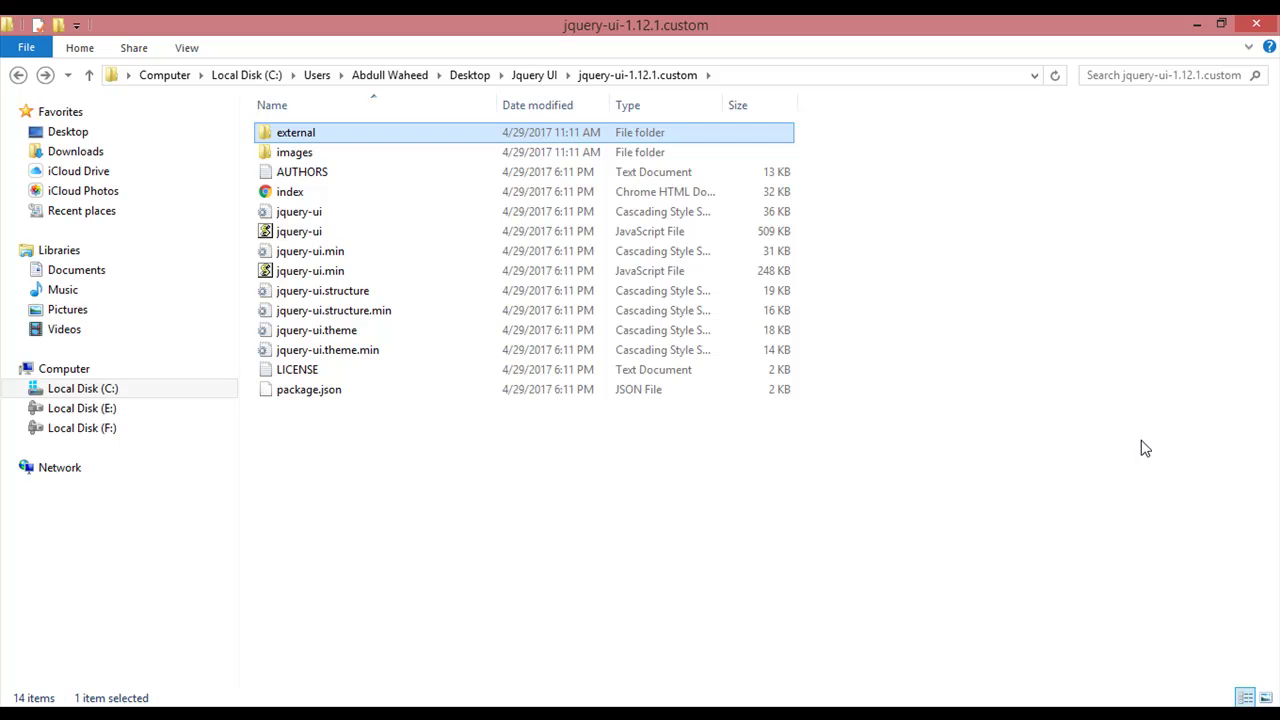
left_click(1197, 24)
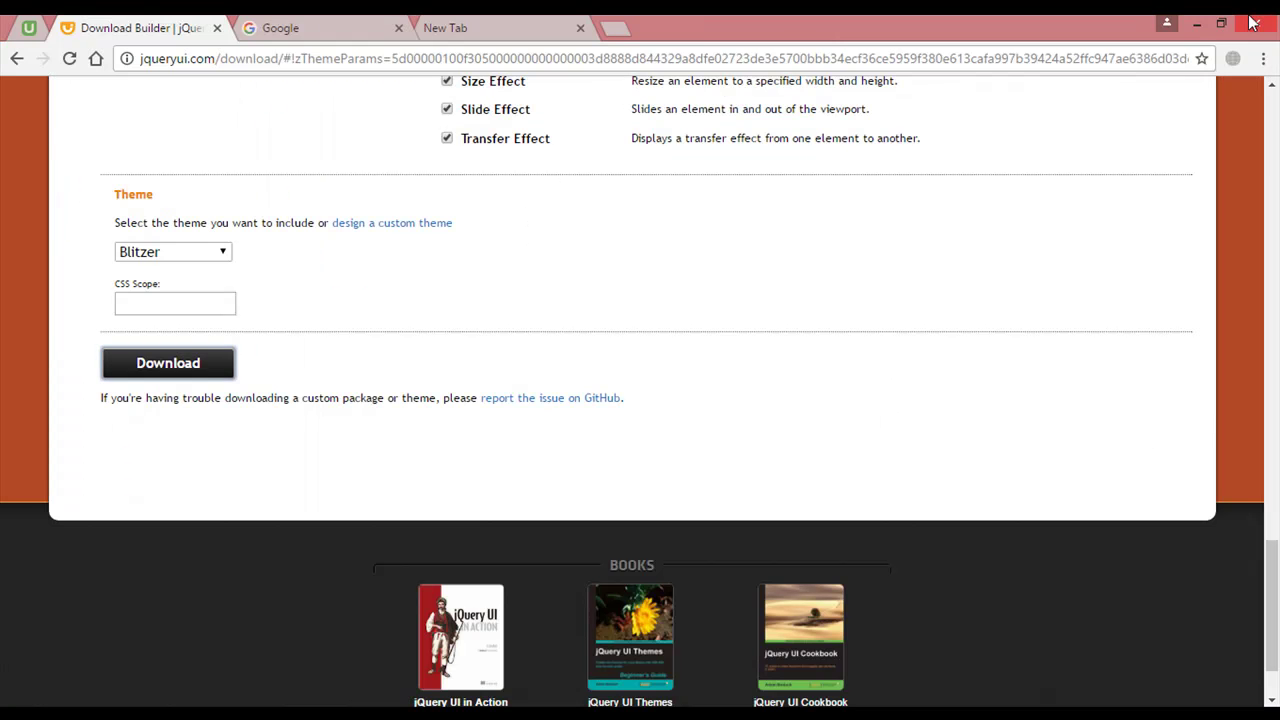
- Minimize Chrome to show the desktop with the Jquery UI folder
left_click(1192, 28)
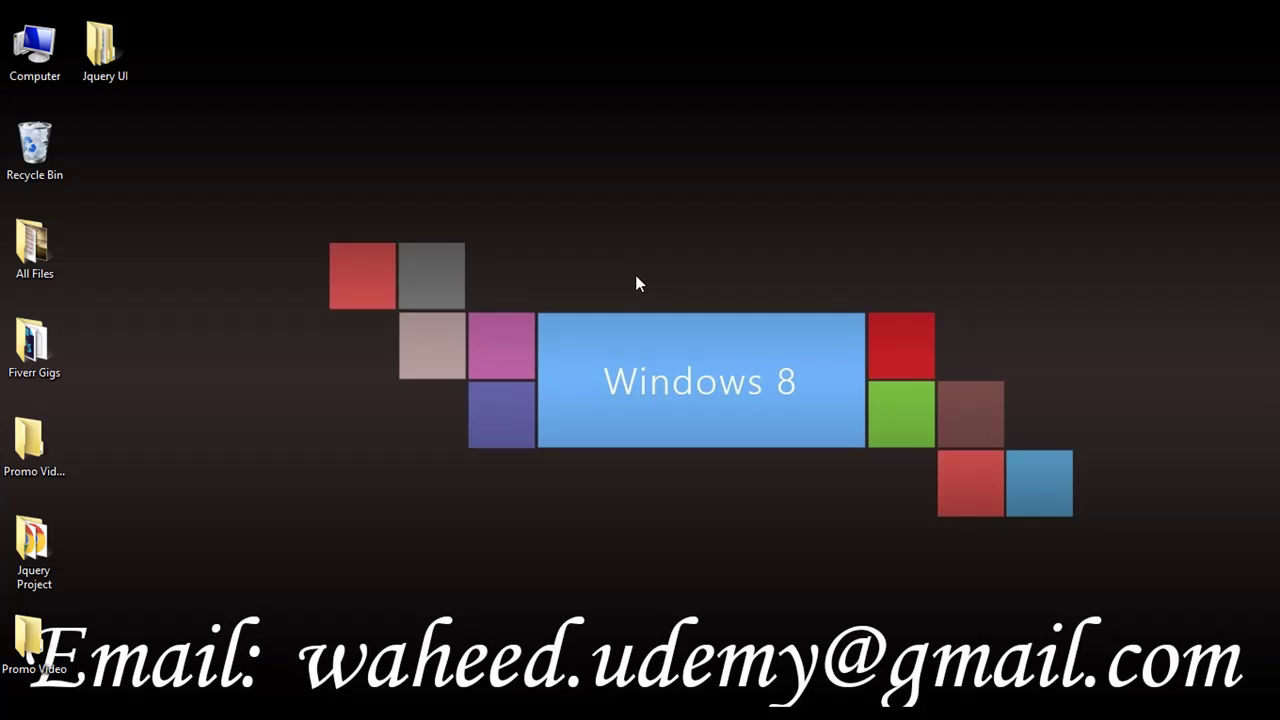